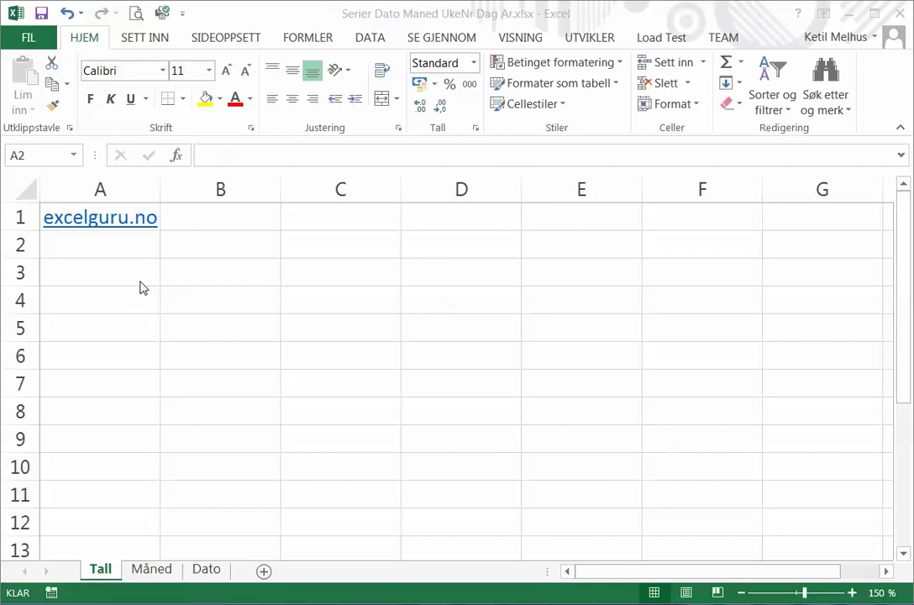
Enter 1 and 2 in A2:A3 and extend the series to 11 in A12.
click(132, 246)
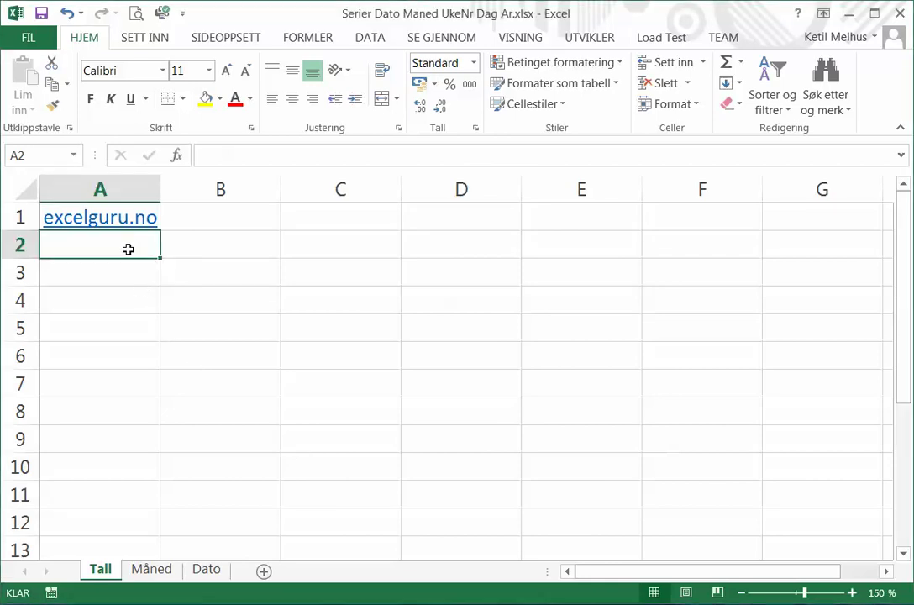
text(1)
key(Return)
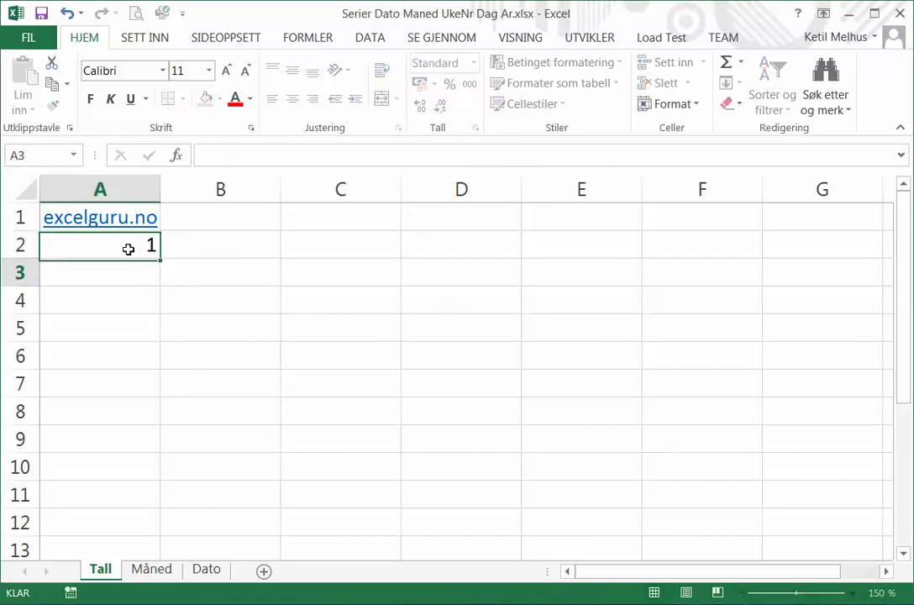
text(2)
key(Return)
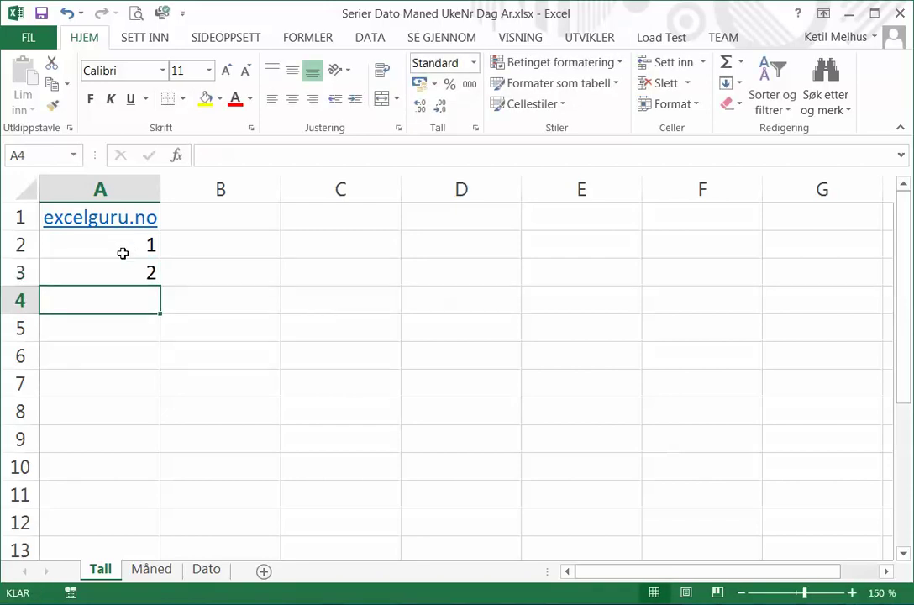
mouse_move(120, 247)
mouse_down()
mouse_move(121, 266)
mouse_move(160, 313)
mouse_move(153, 538)
mouse_up()
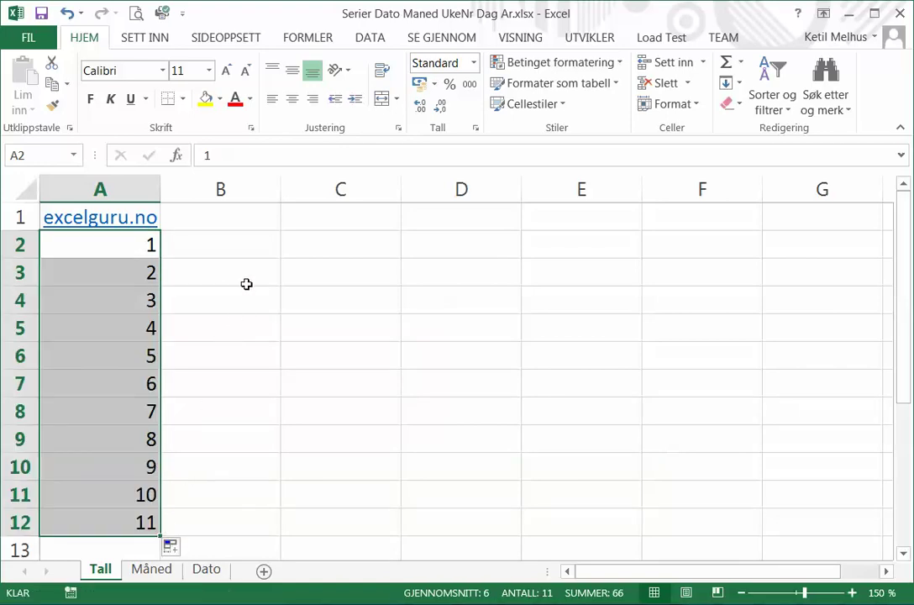
Enter 100 and 200 in B2:B3 and extend the series to 1100 in B12.
click(223, 249)
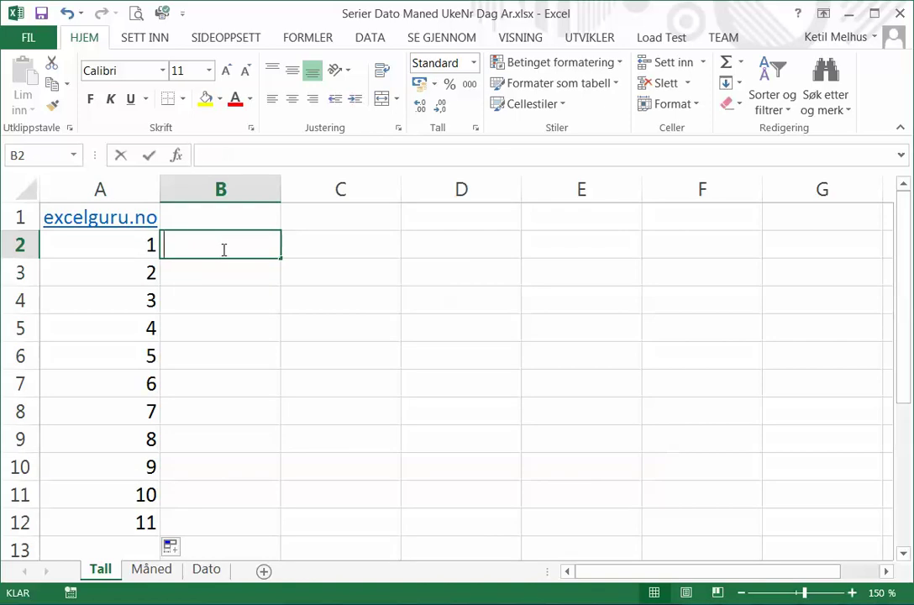
text(100)
key(Return)
text(2)
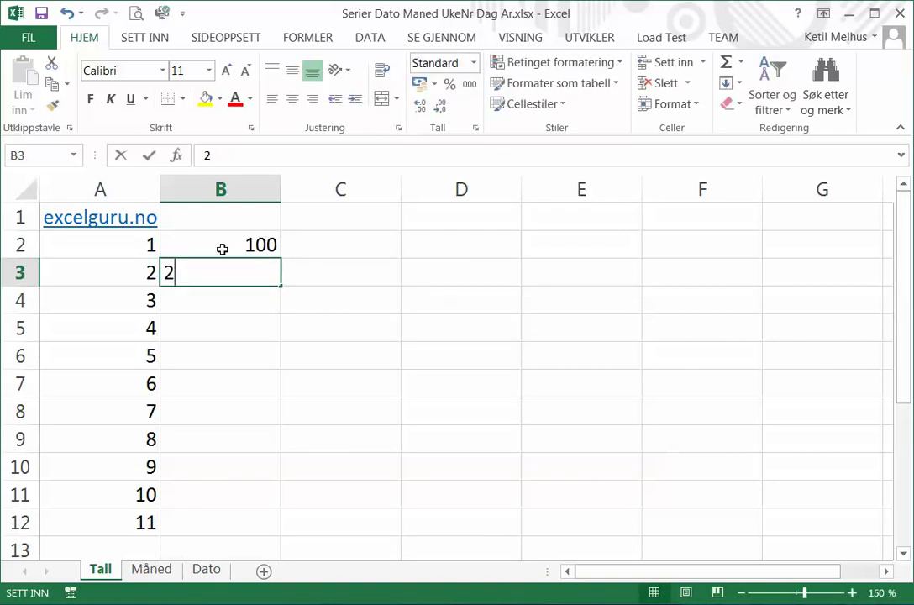
text(00)
key(Return)
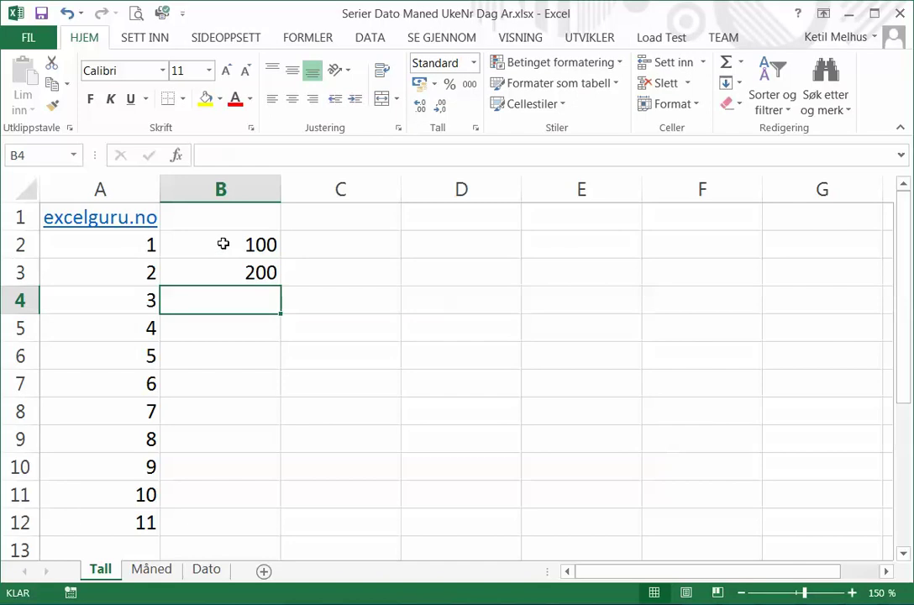
drag(224, 247, 223, 265)
drag(281, 287, 283, 529)
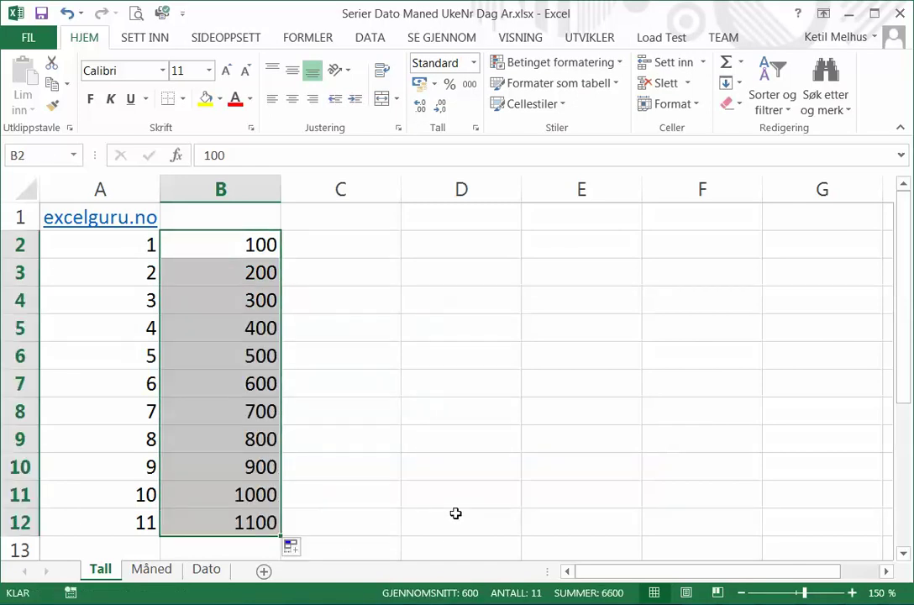
click(345, 245)
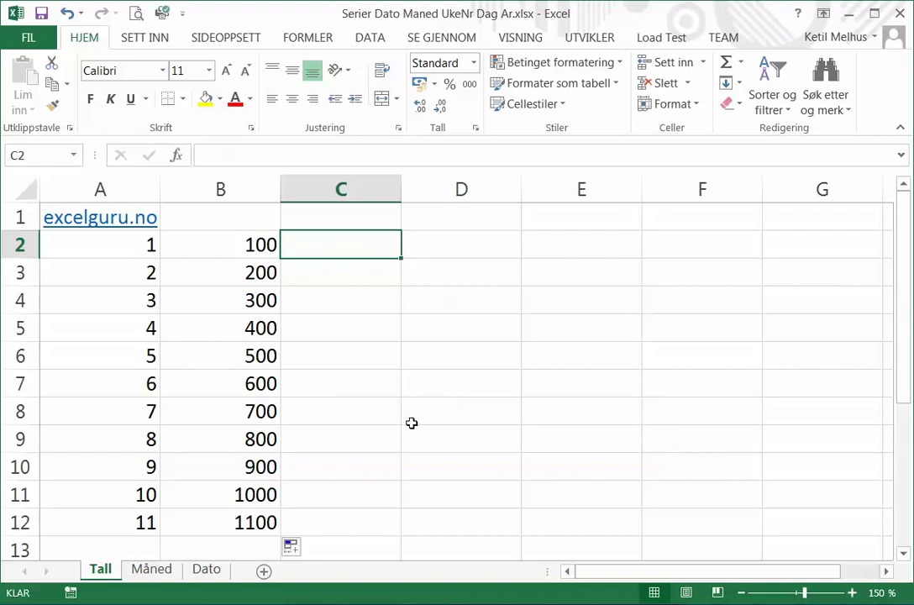
On the Måned sheet, enter Januar in A2 and fill the months down to Desember in A13.
click(164, 575)
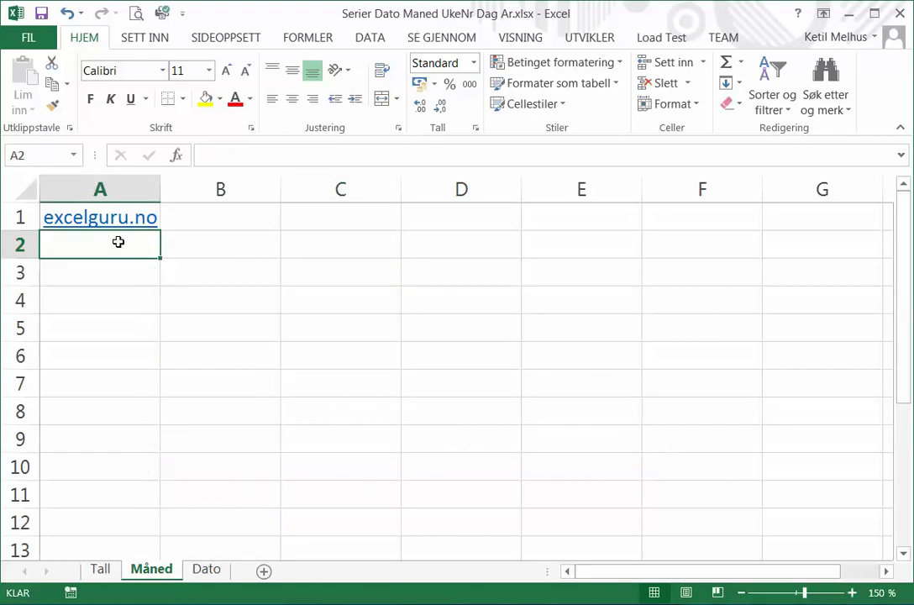
text(Jan)
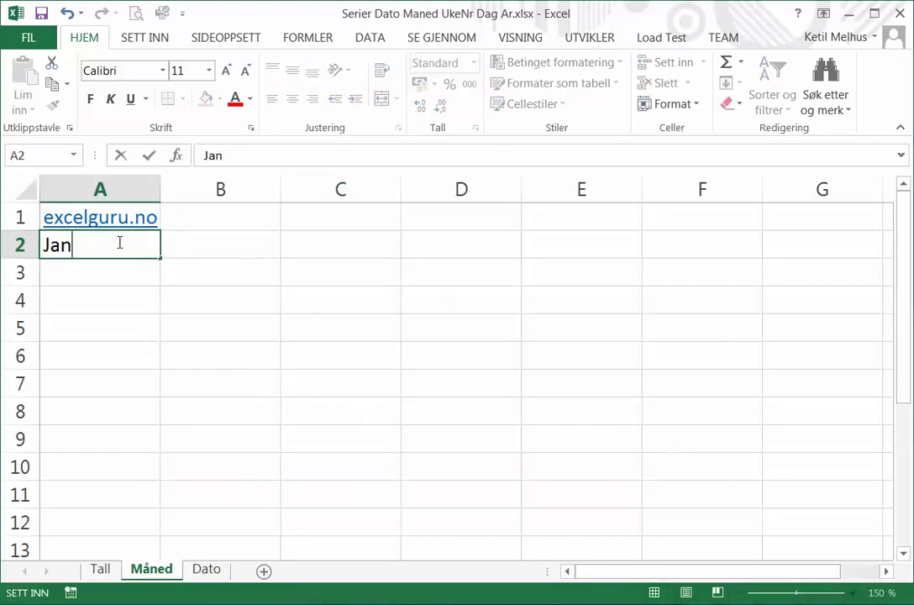
text(uar)
key(ctrl+Return)
drag(158, 258, 144, 552)
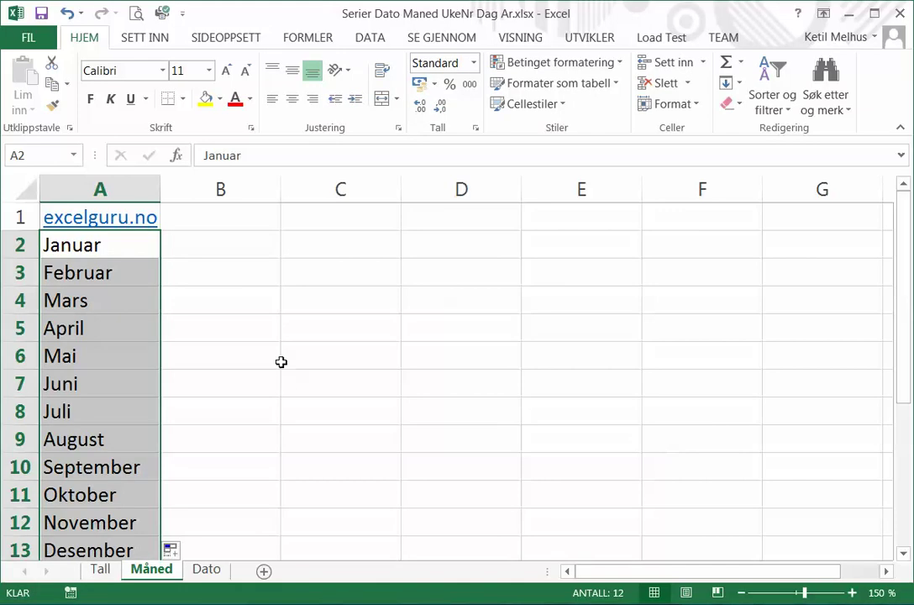
Fill the month names from Januar across row 2 to Juni in F2.
click(141, 248)
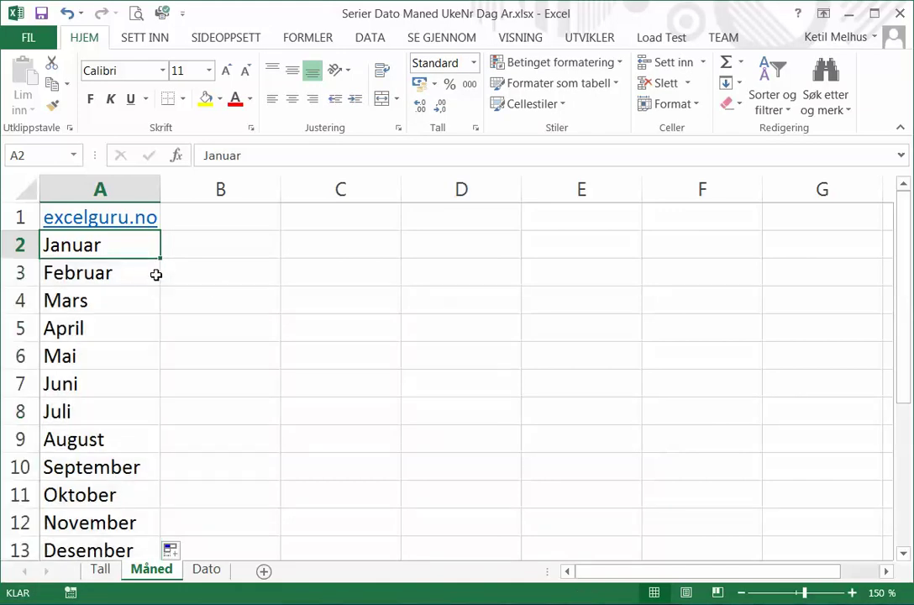
drag(159, 258, 757, 256)
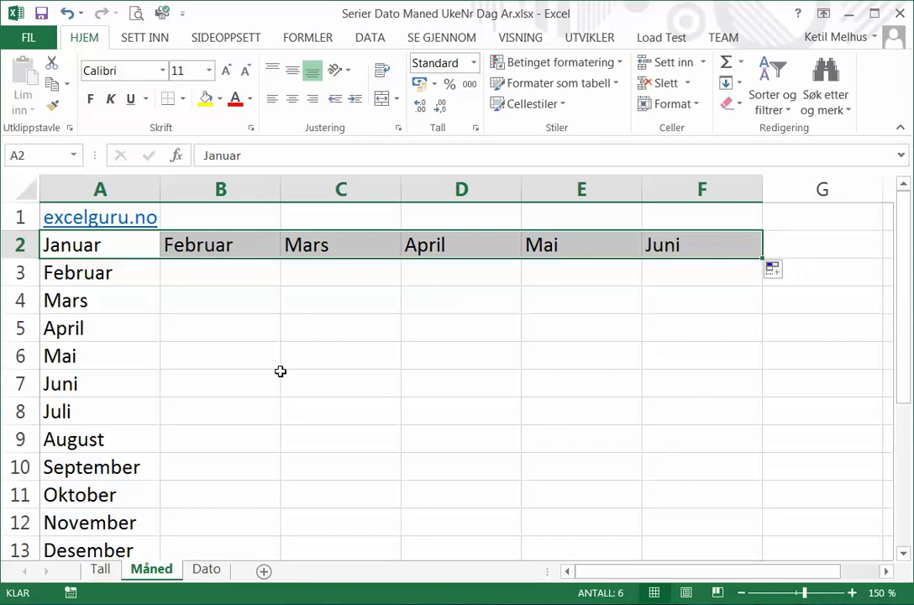
click(204, 269)
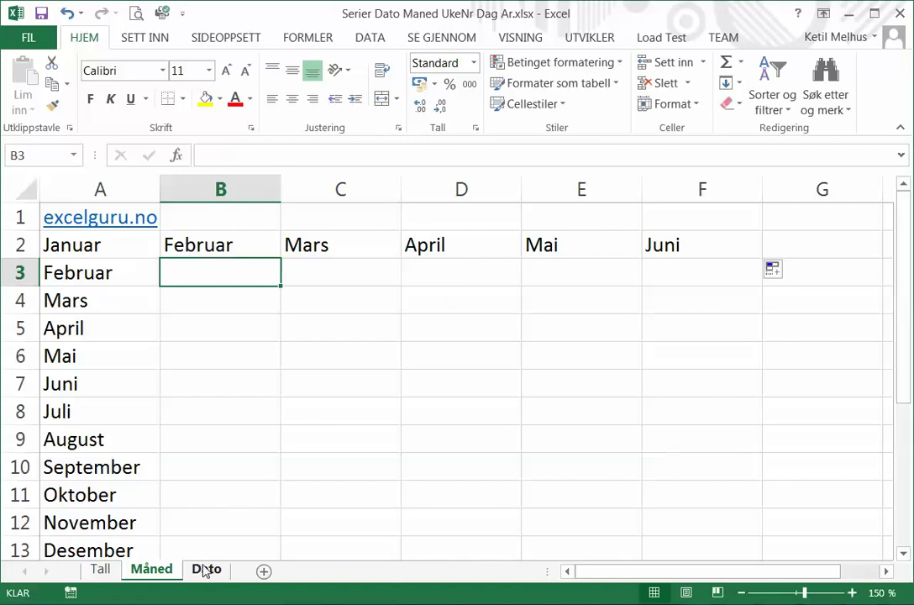
On the Dato sheet, enter 1.1.2013 in A3 and fill dates down to 10.01.2013 in A12.
click(206, 570)
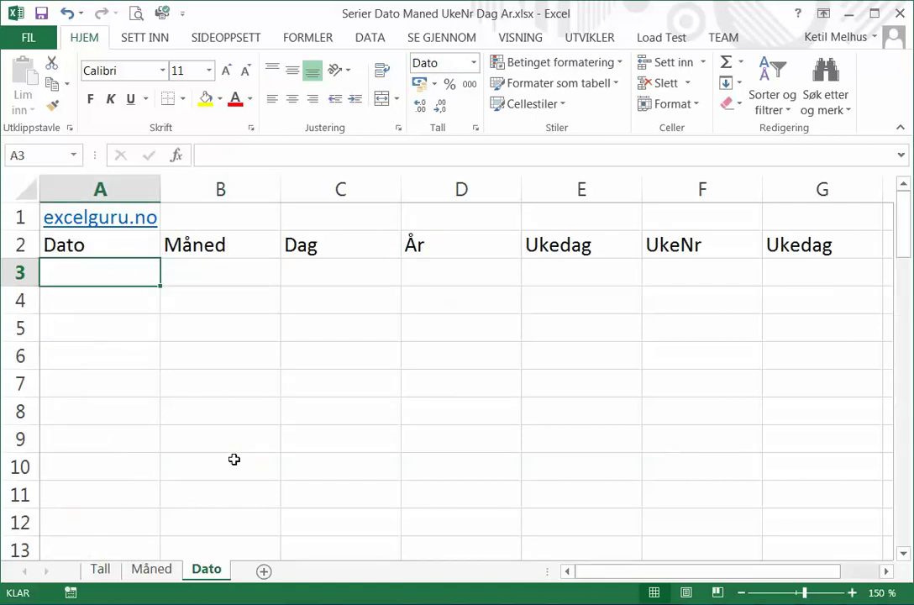
text(1.1.)
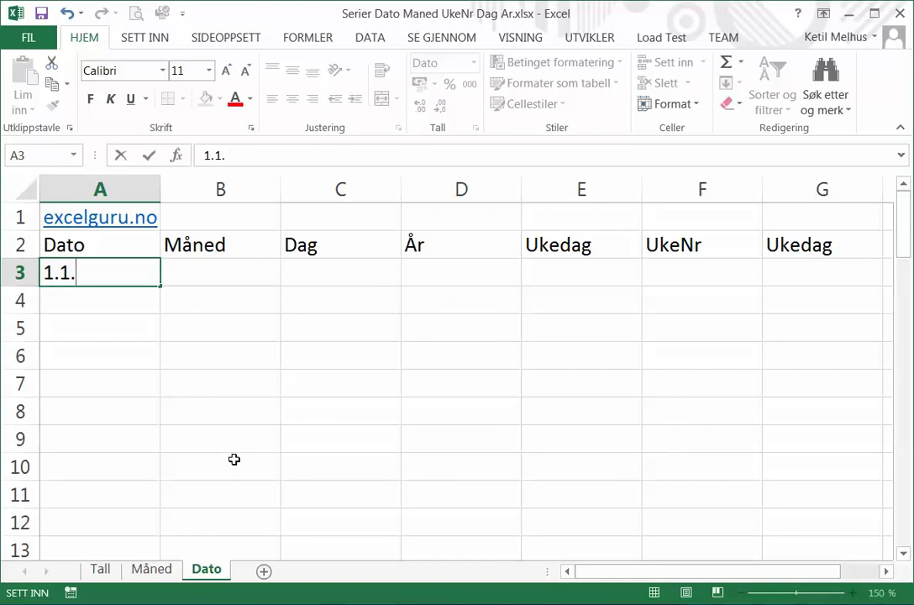
text(2013)
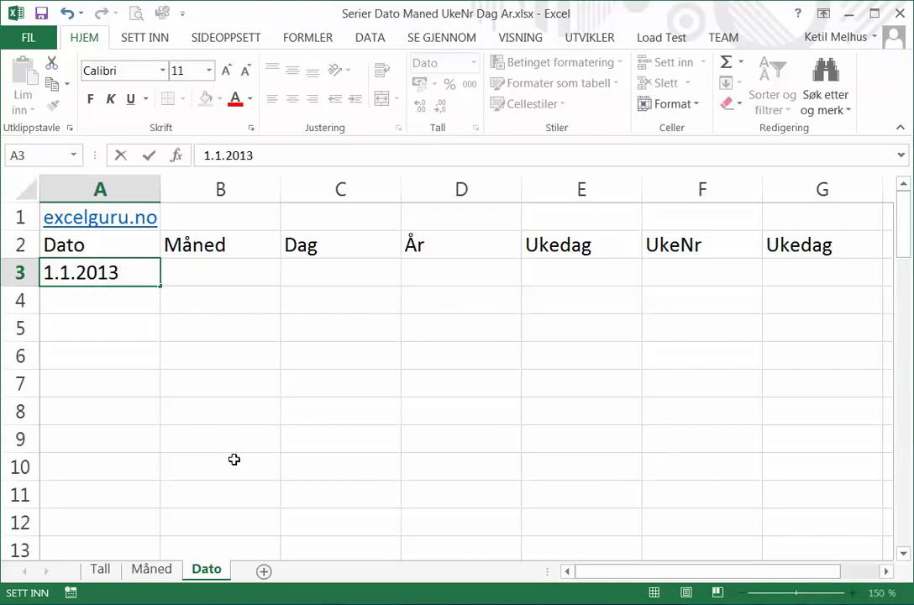
key(Return)
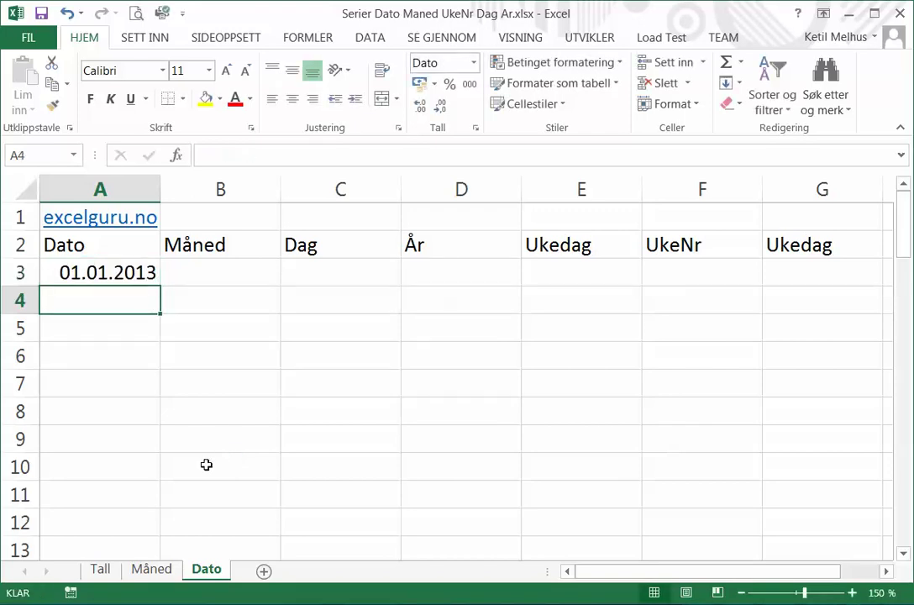
click(126, 271)
drag(160, 288, 188, 531)
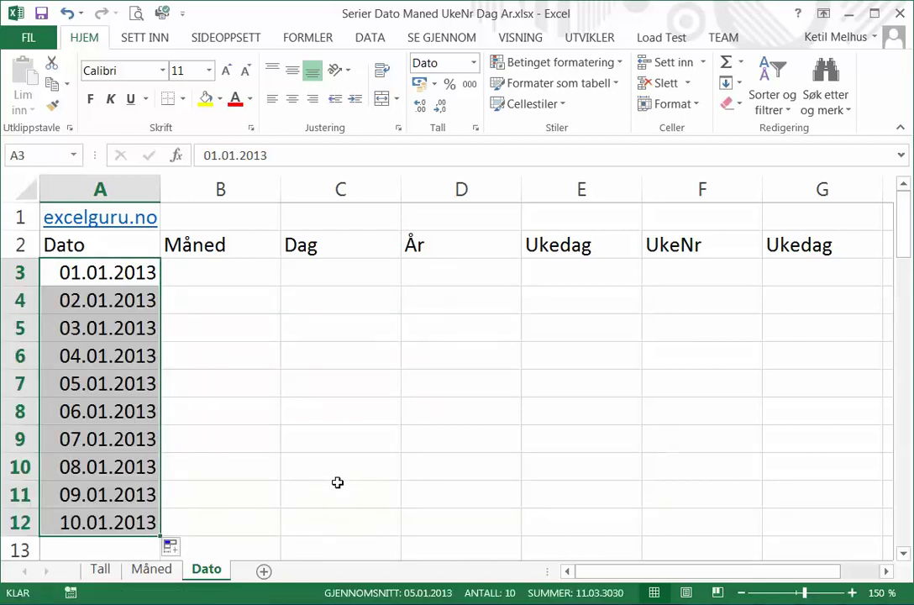
click(206, 275)
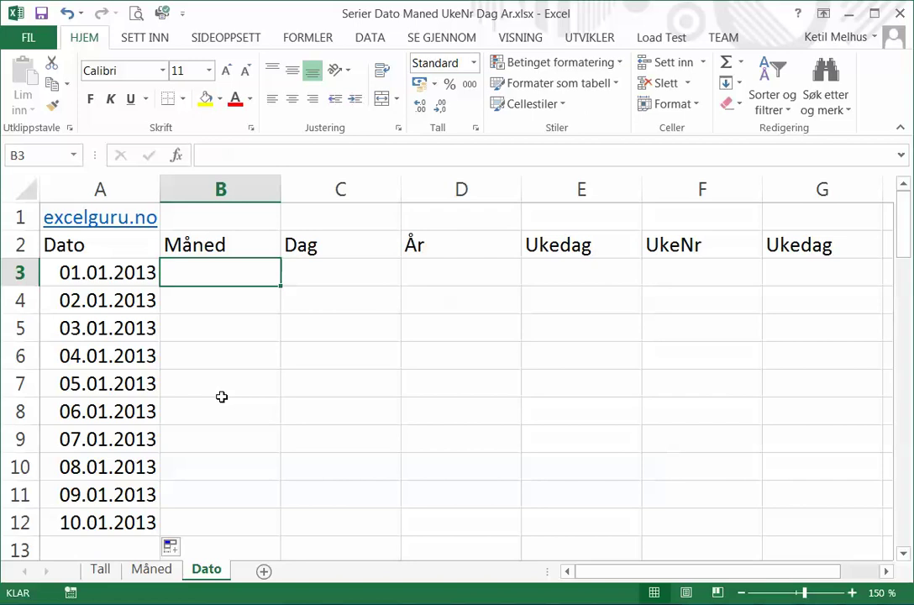
Enter =MÅNED(A3) in B3 and copy it down to B12, each returning 1.
text(=m)
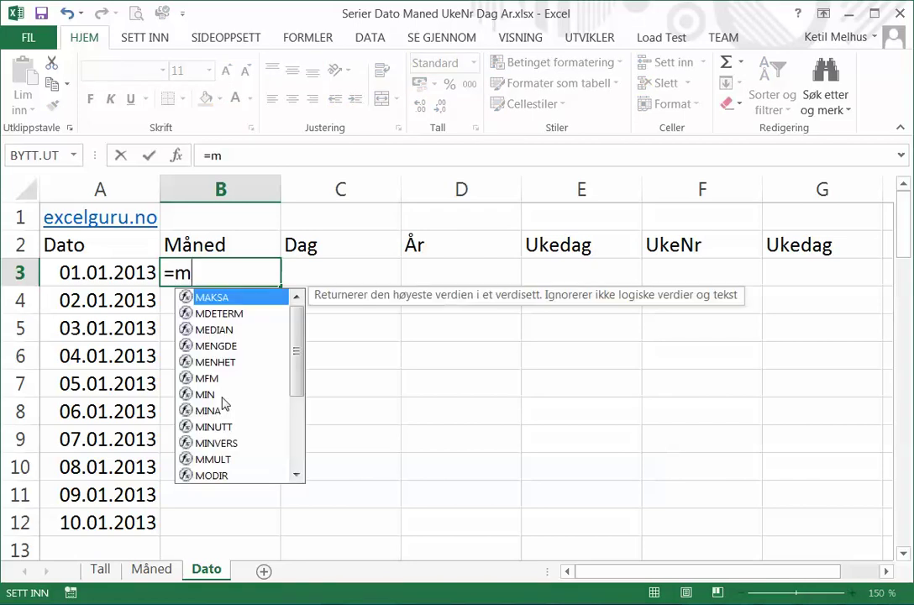
text(åned()
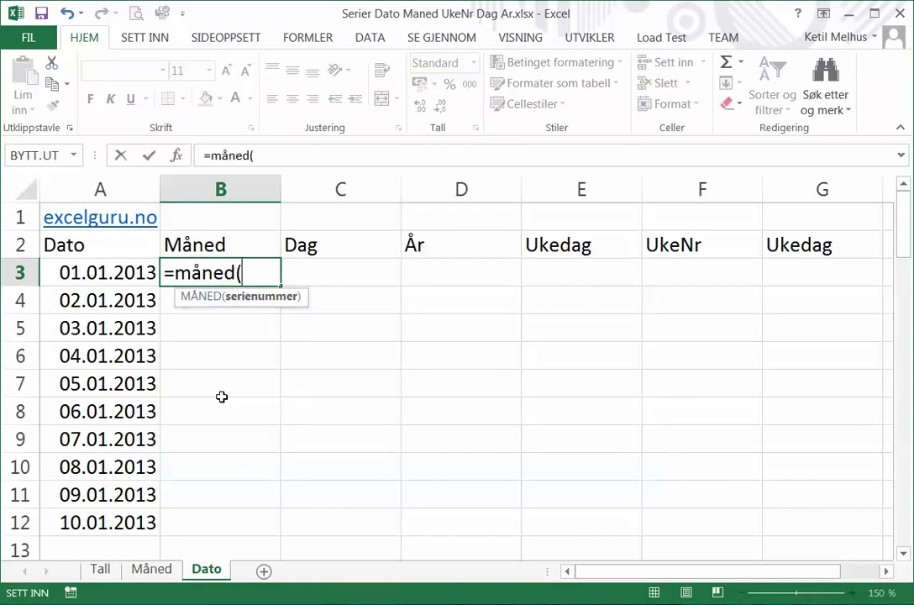
click(124, 277)
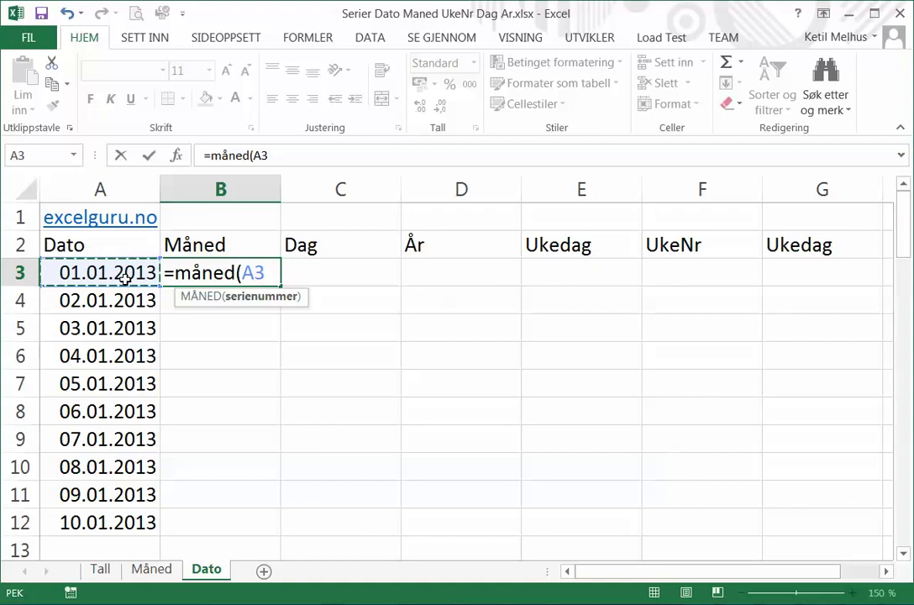
text())
key(Return)
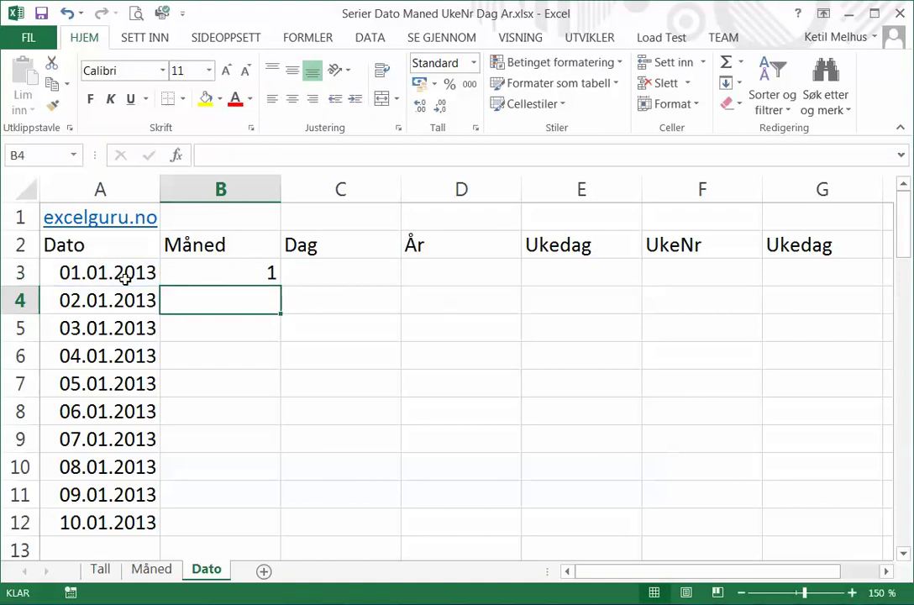
click(174, 264)
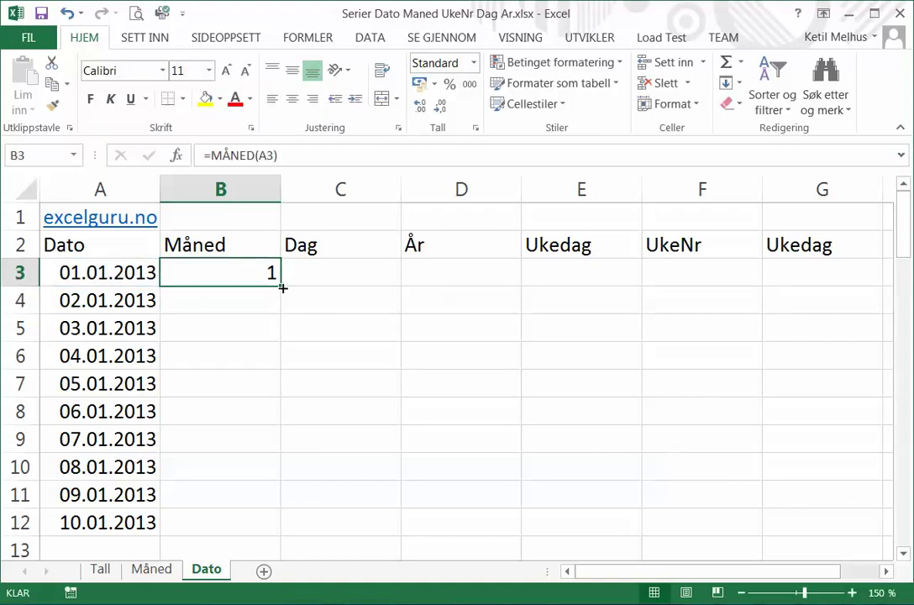
double_click(281, 288)
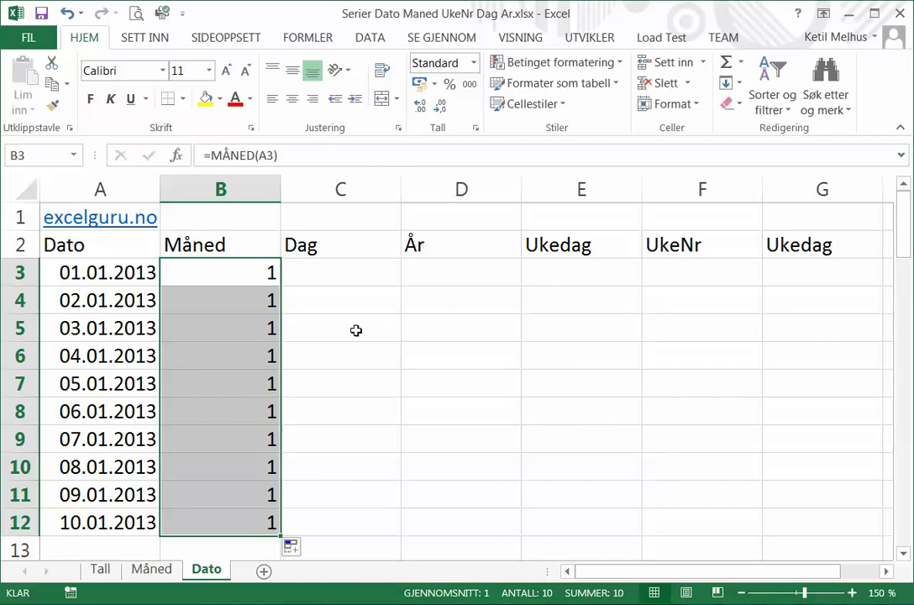
click(345, 273)
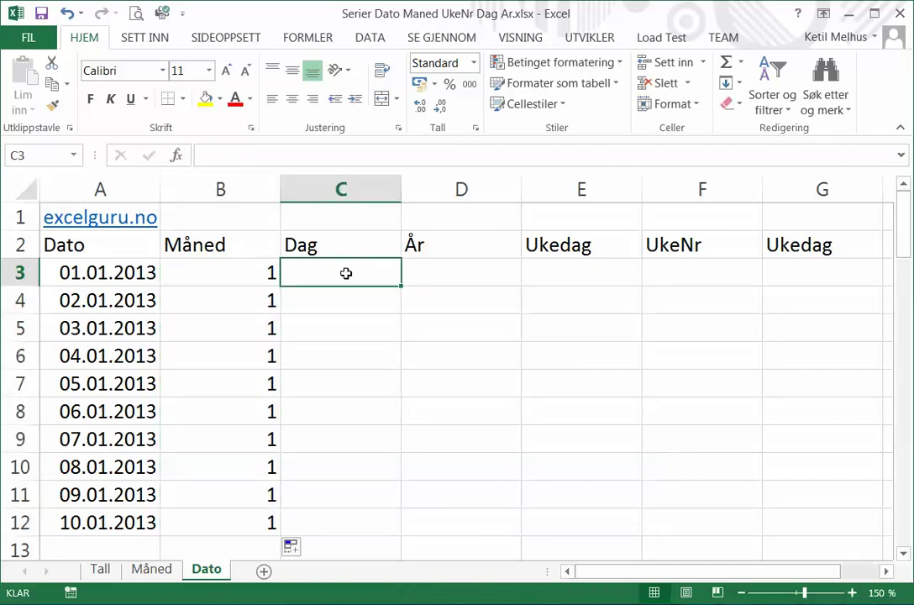
Enter =DAG(A3) in C3 and copy it down to C12, giving 1 through 10.
text(=)
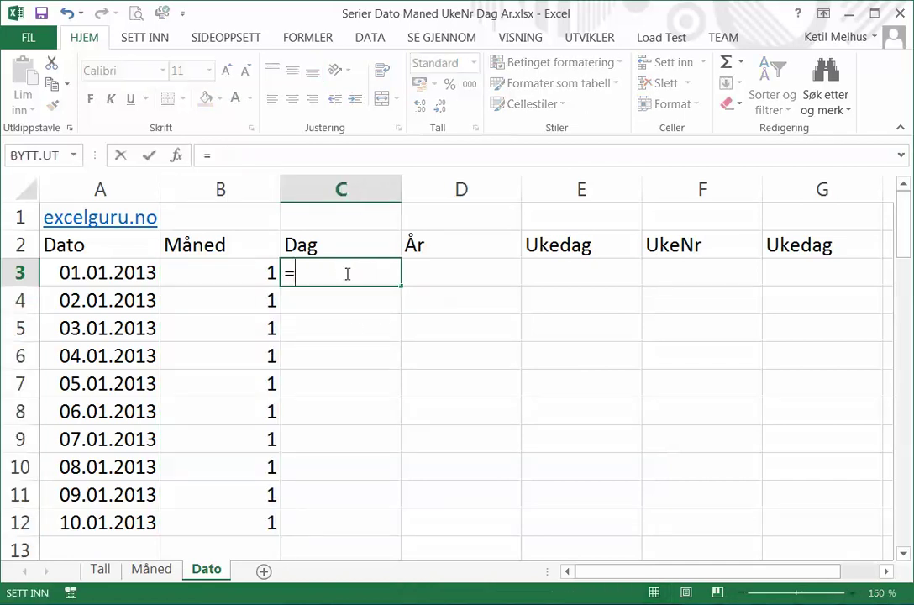
text(dag)
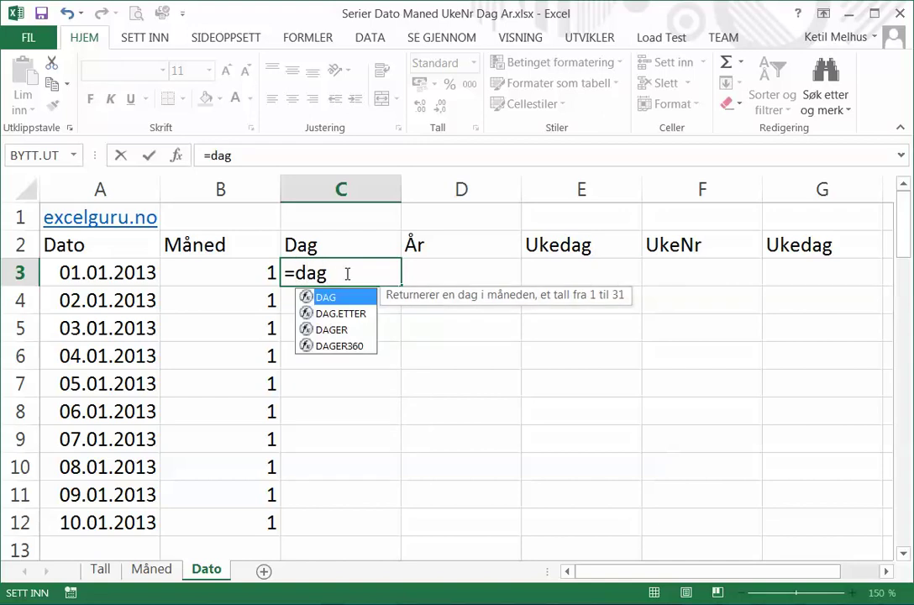
text(()
click(126, 273)
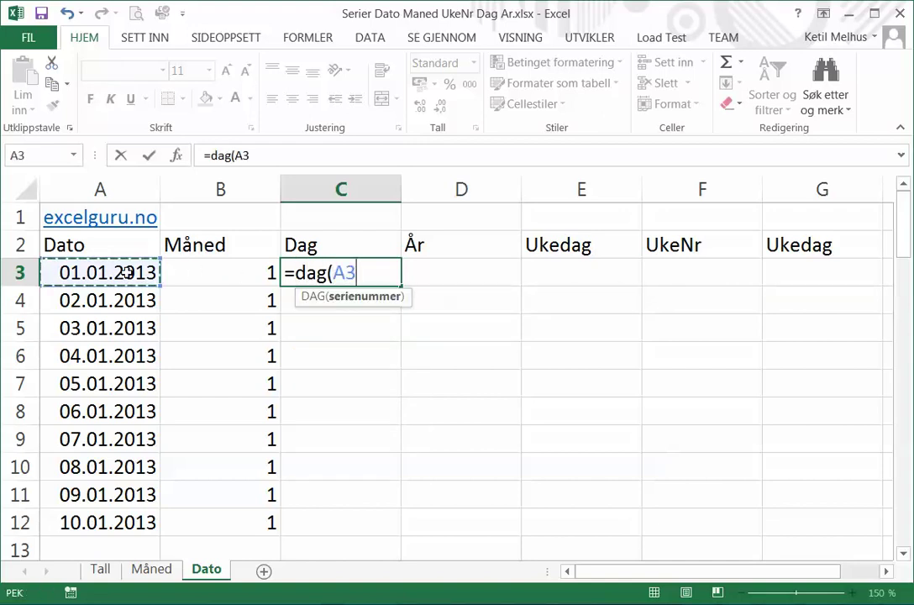
text())
key(Return)
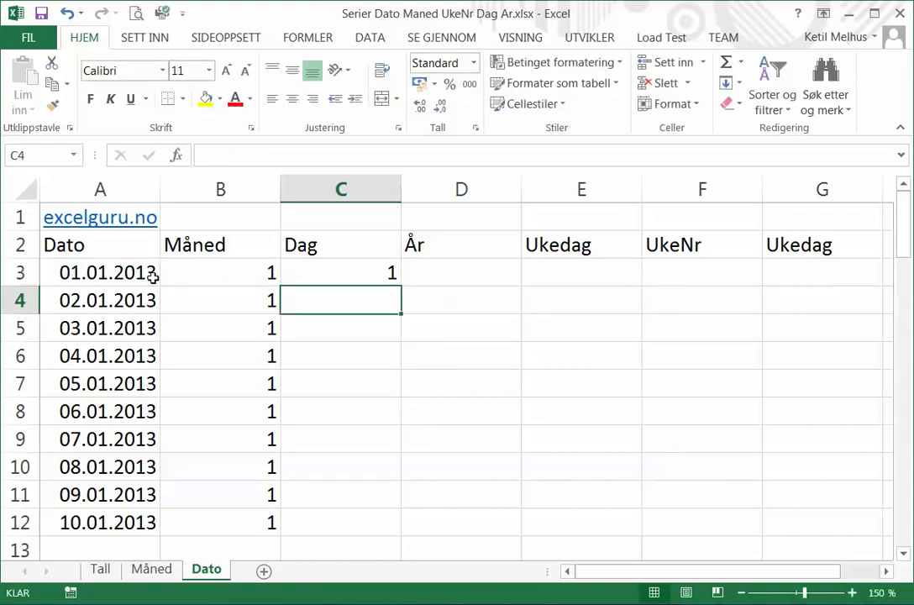
click(320, 266)
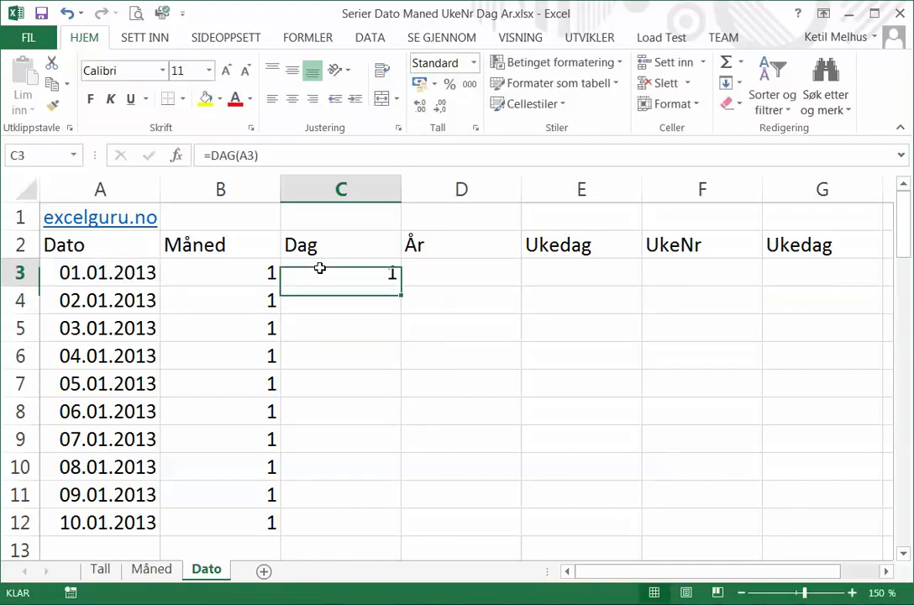
double_click(401, 288)
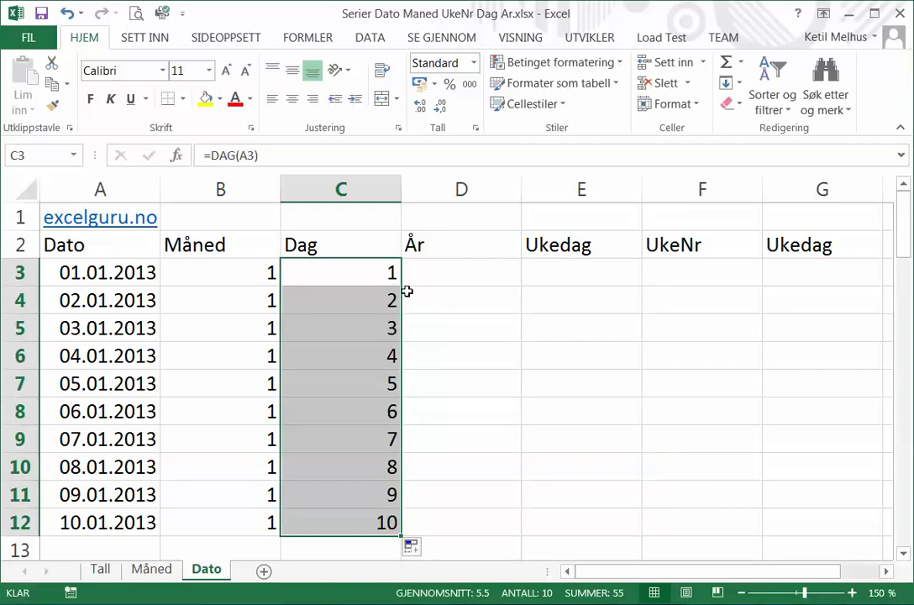
click(464, 266)
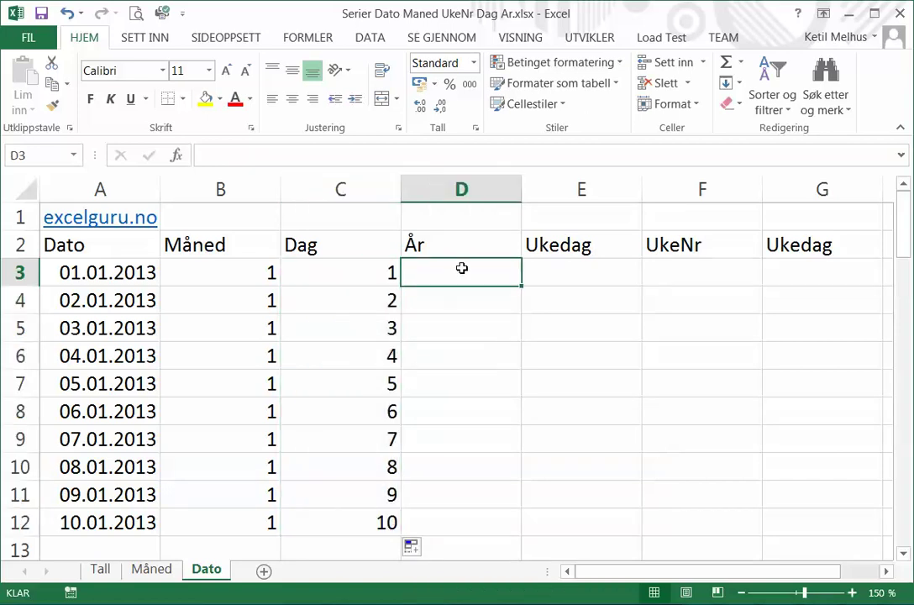
Enter =ÅR(A3) in D3 and copy it down to D12, each returning 2013.
text(=)
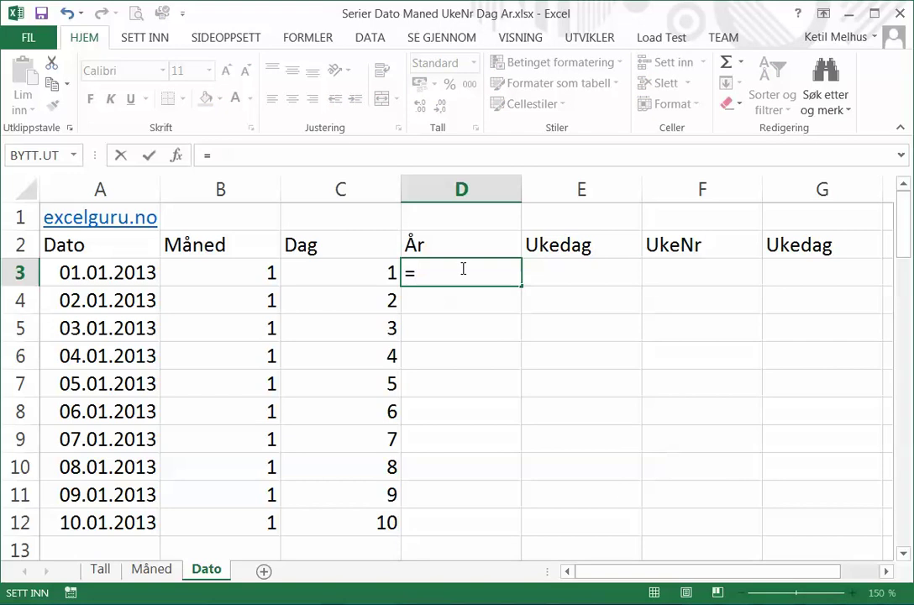
text(år()
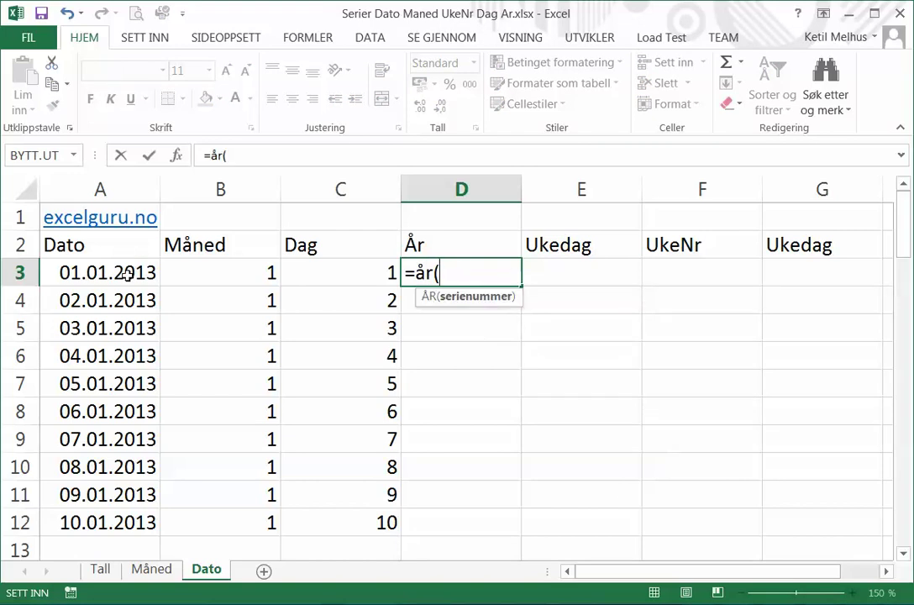
click(126, 275)
text())
key(Return)
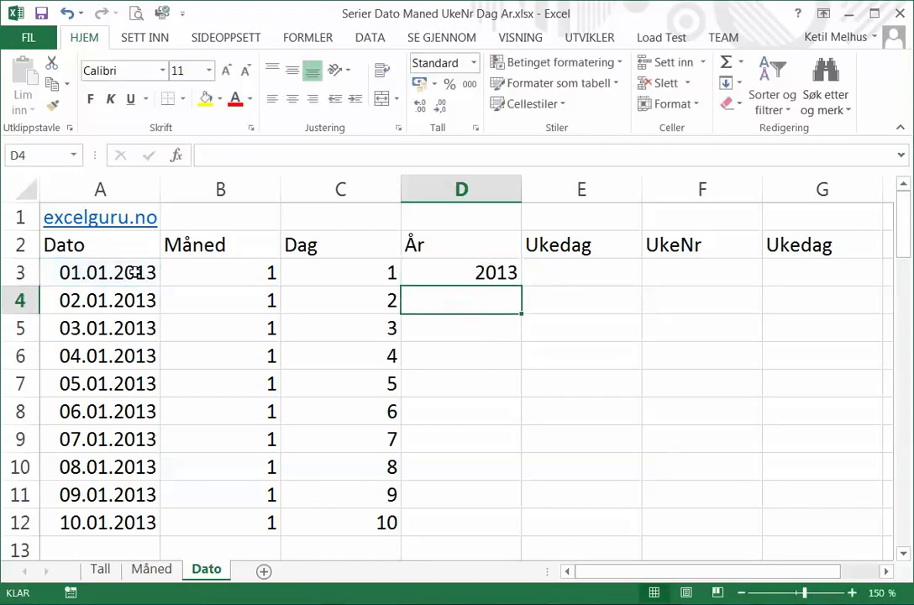
click(445, 267)
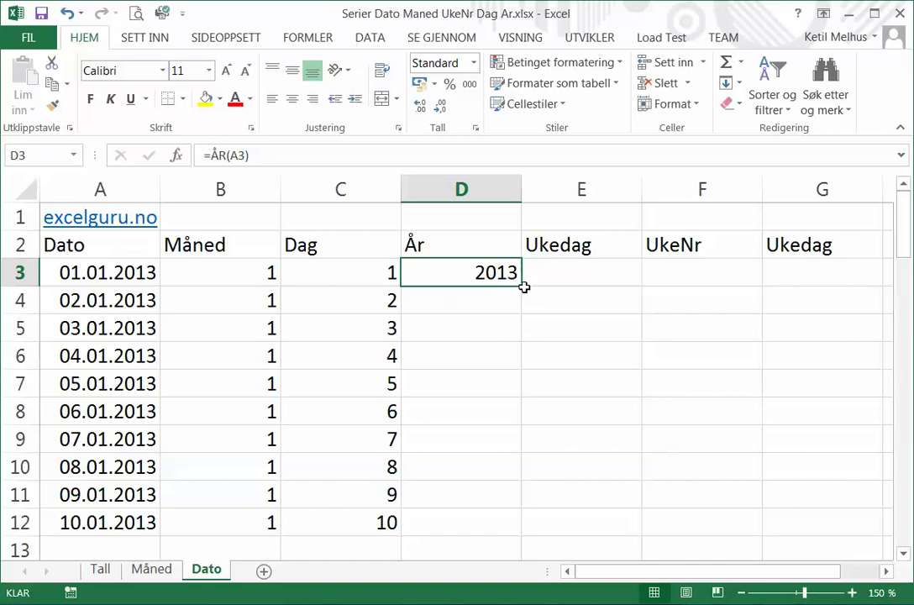
double_click(522, 287)
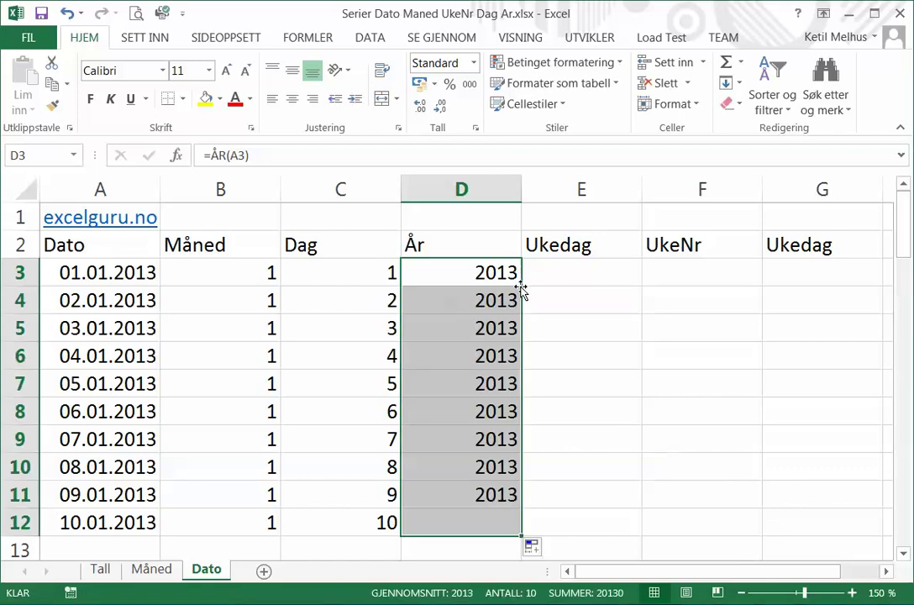
click(572, 273)
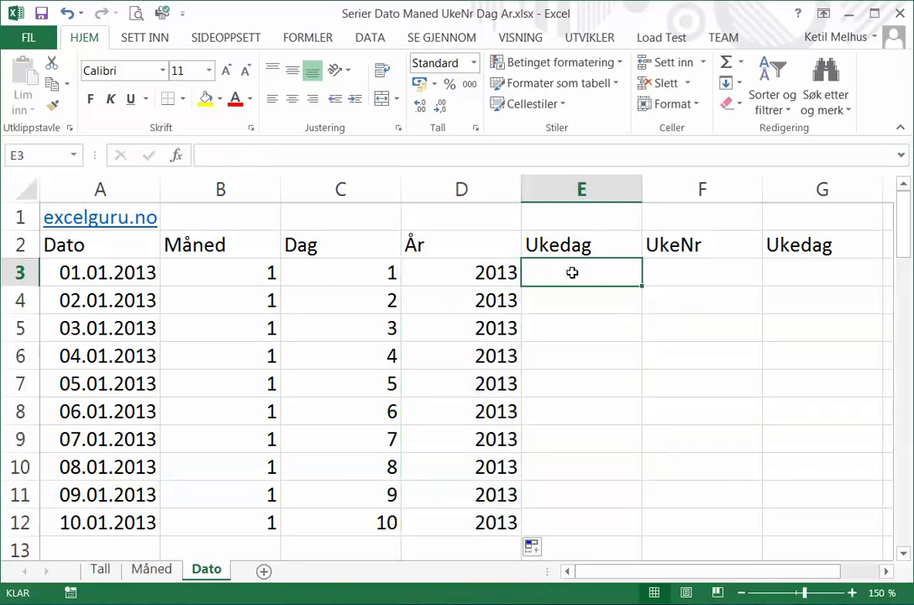
Enter =UKEDAG(A3;2) in E3, with Monday as 1, and copy it down to E12.
text(=u)
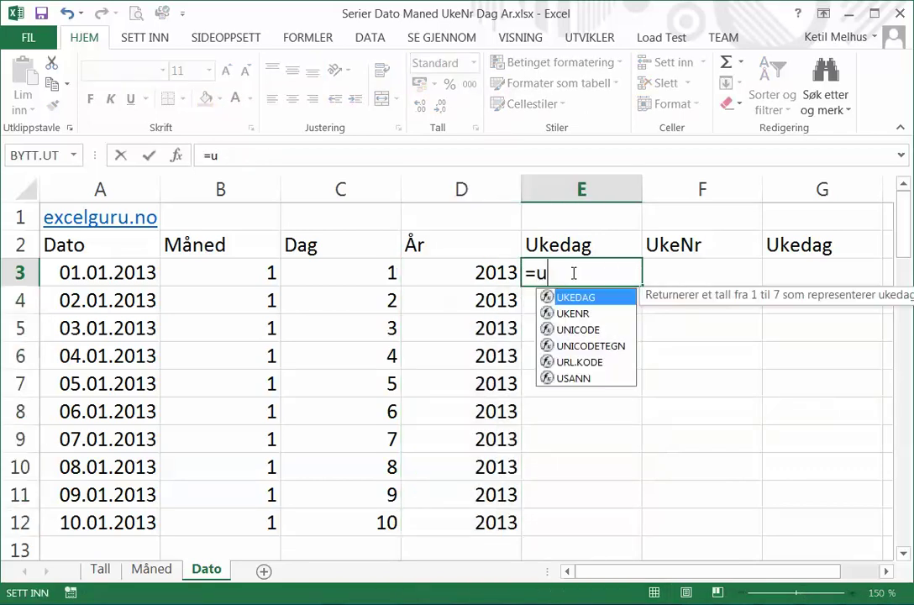
text(kedag)
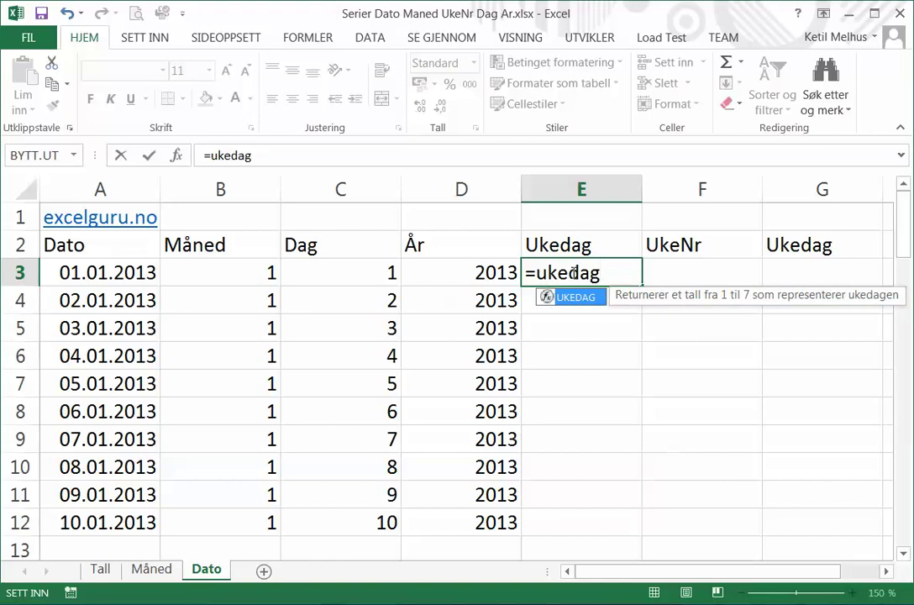
text(()
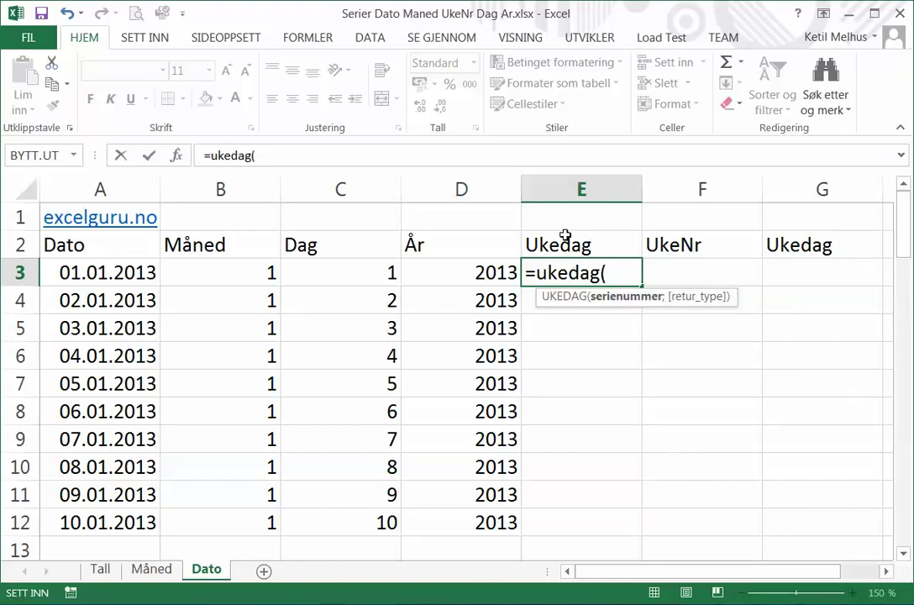
click(96, 273)
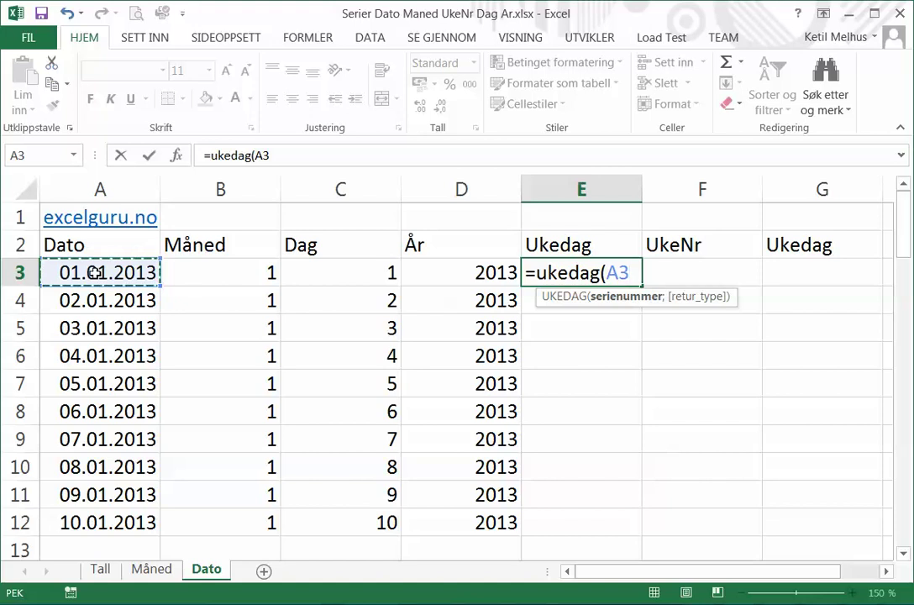
text(;)
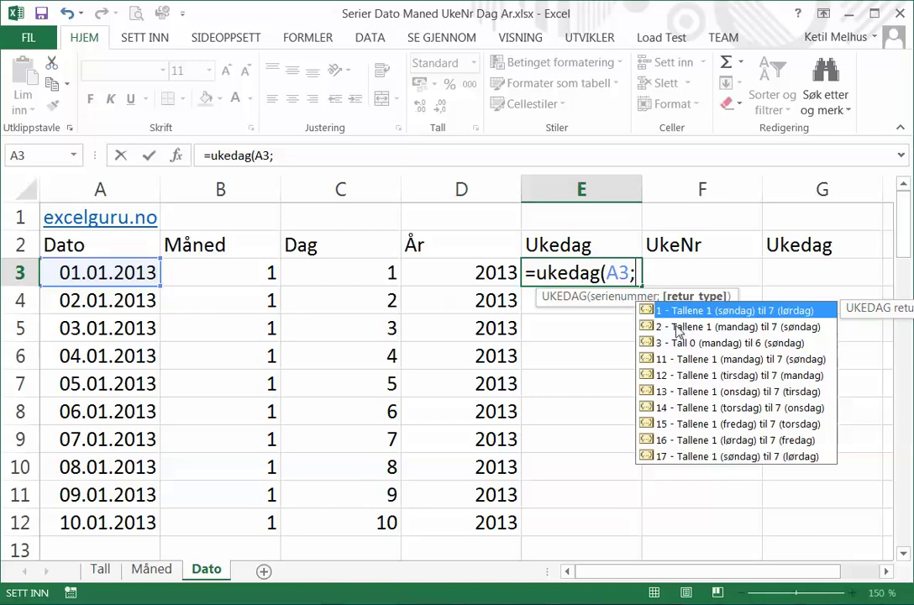
click(680, 332)
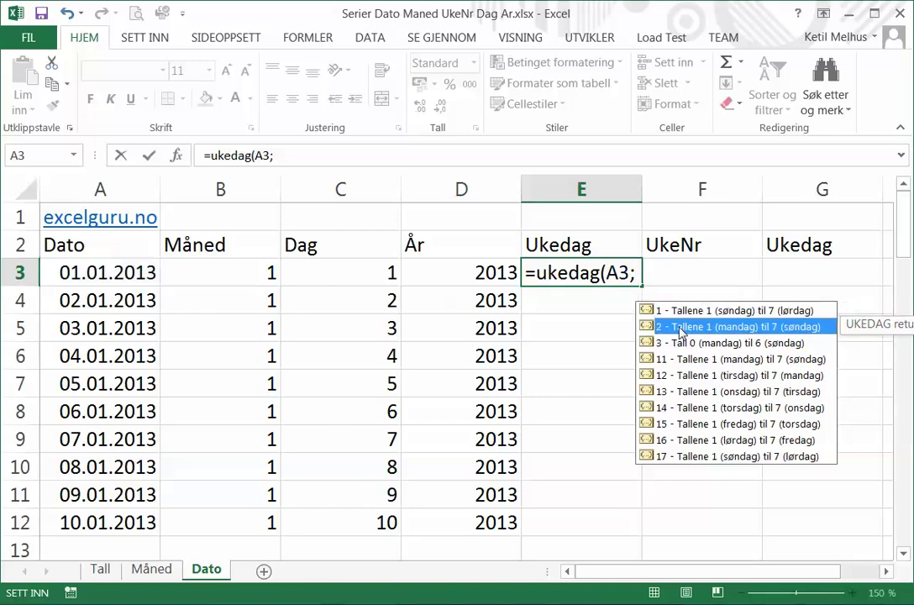
double_click(683, 330)
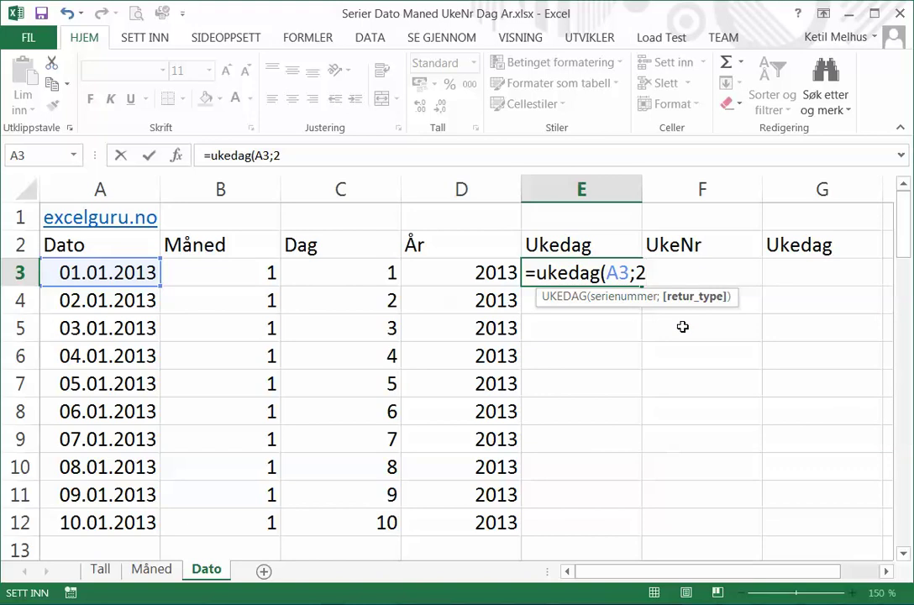
text())
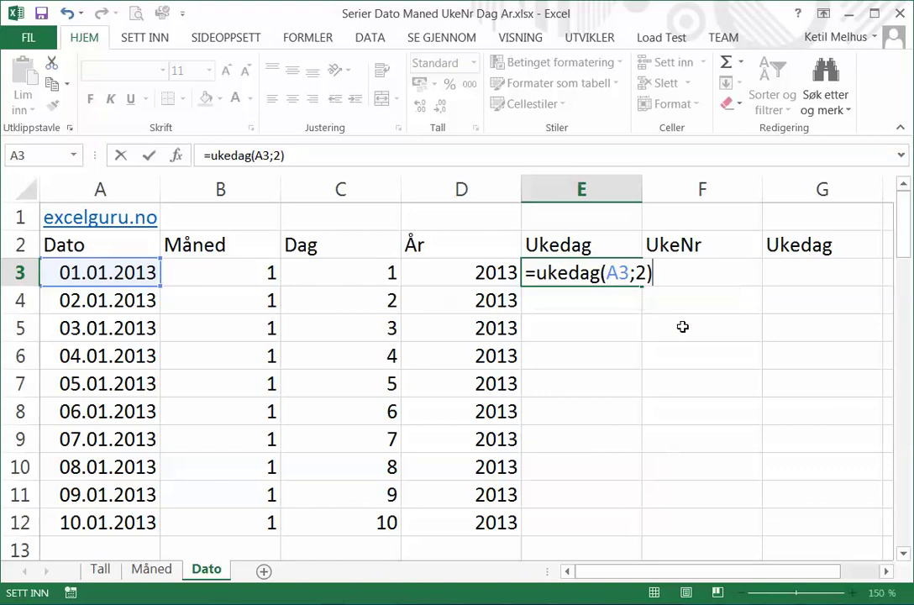
key(Return)
click(593, 270)
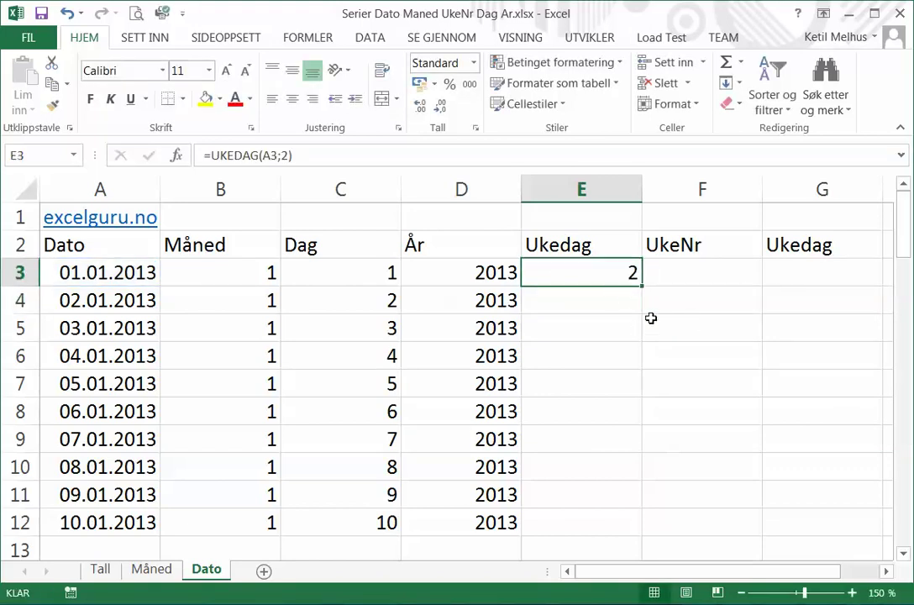
double_click(642, 285)
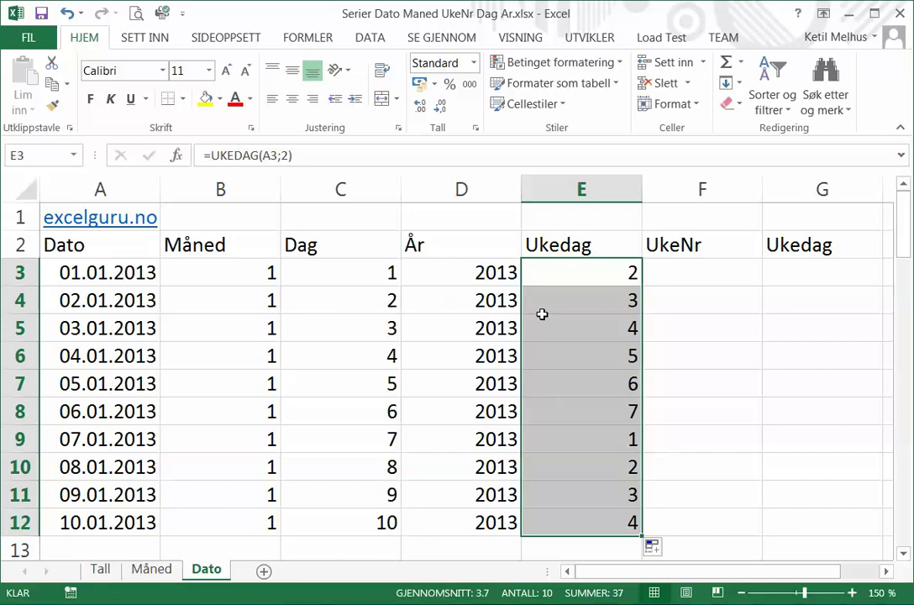
click(562, 274)
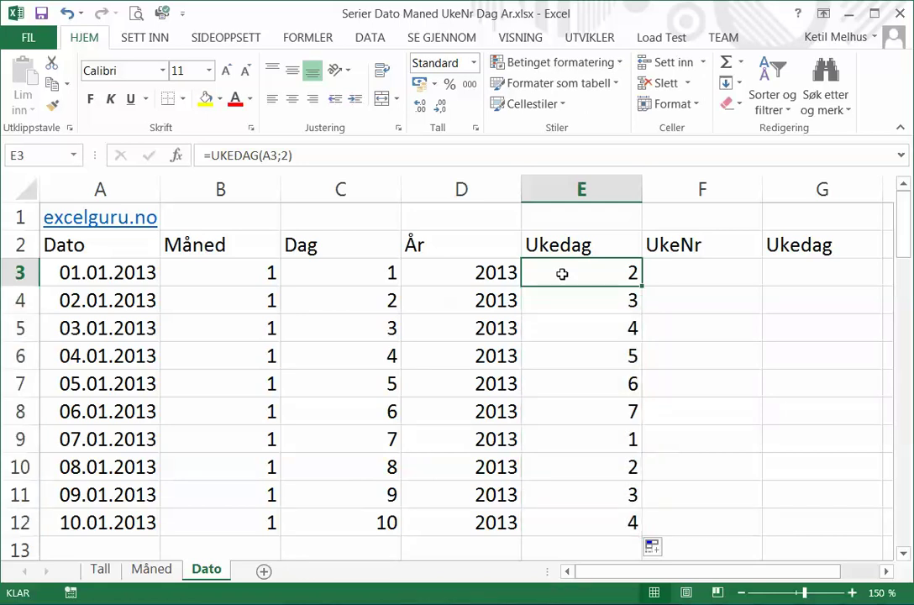
Enter =UKENR(A3) in F3 and copy it down to F12, giving weeks 1 and 2.
click(674, 273)
text(=)
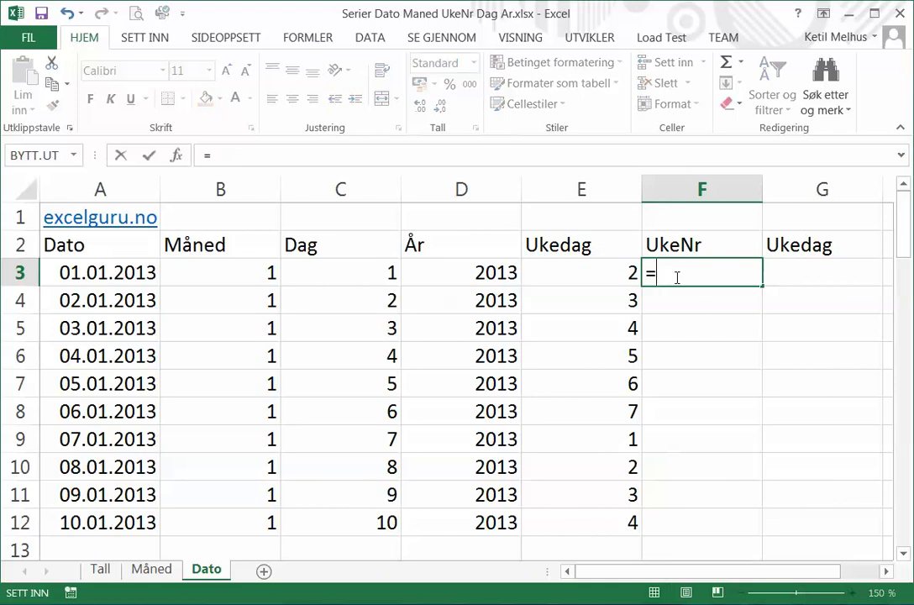
text(ukenr)
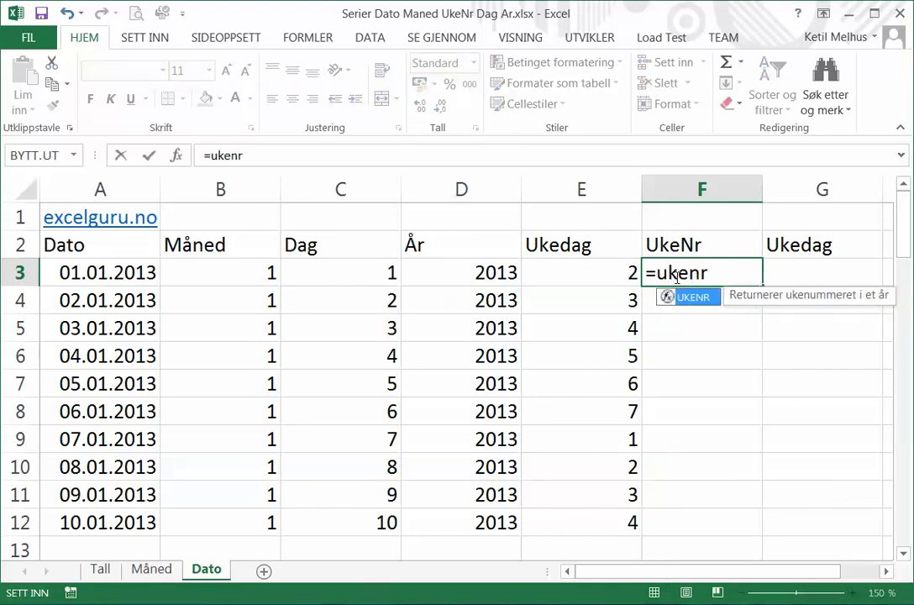
text(()
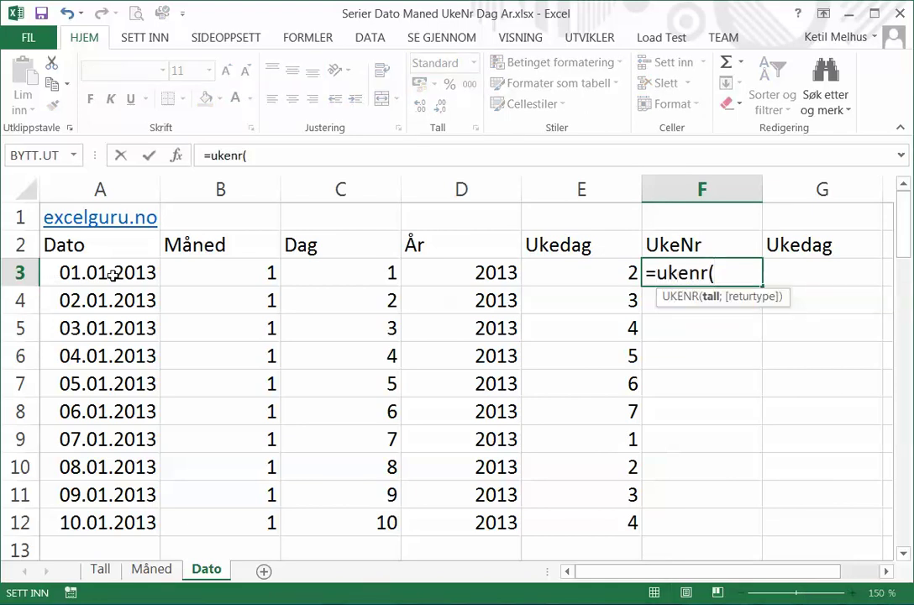
click(106, 273)
text())
key(Return)
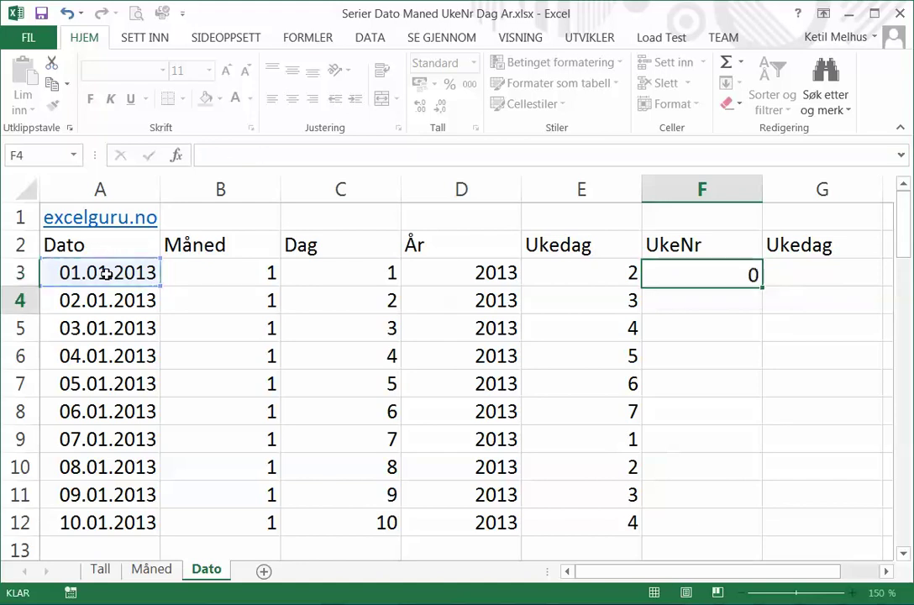
click(696, 271)
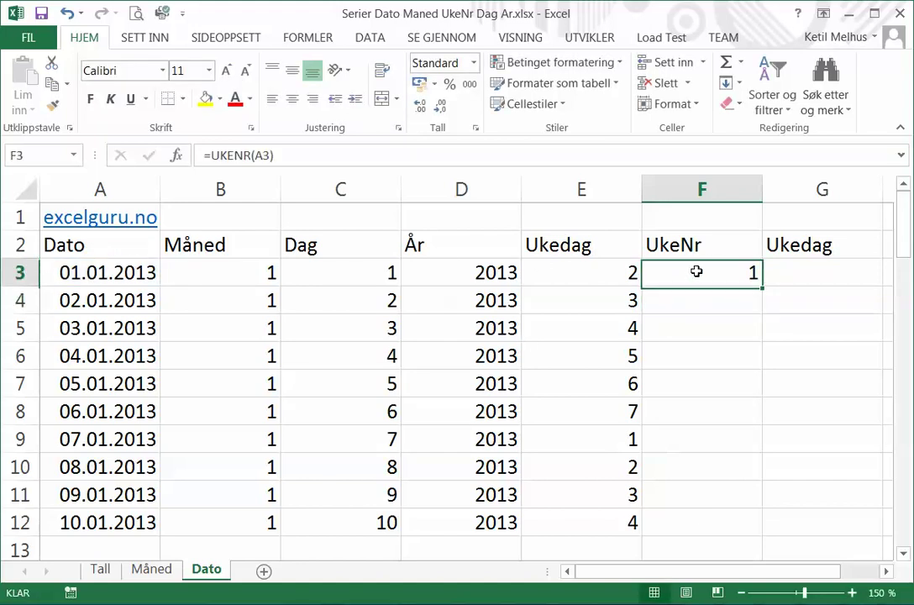
double_click(762, 285)
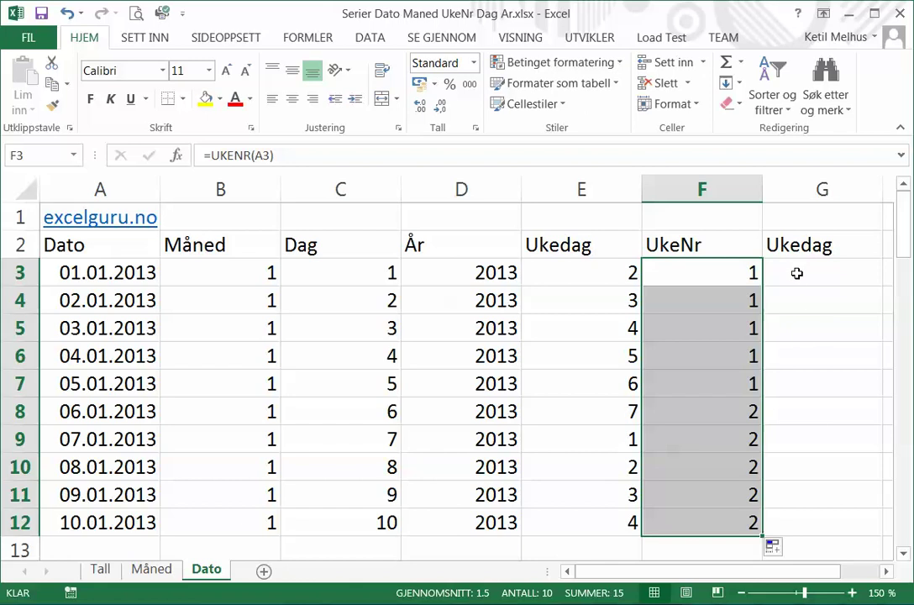
click(797, 274)
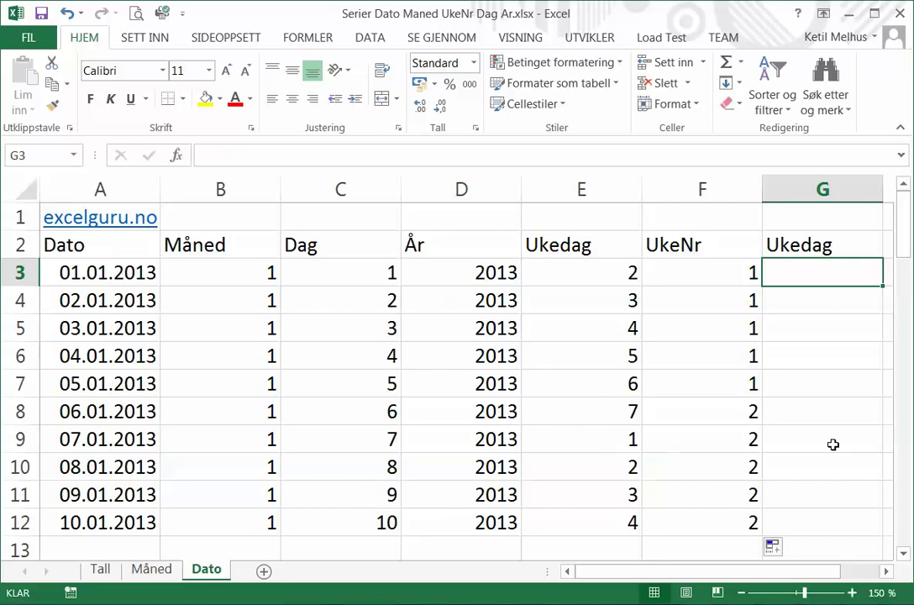
Enter =TEKST(A3;"dddd") in G3 and copy it down to G12 to show weekday names.
text(=)
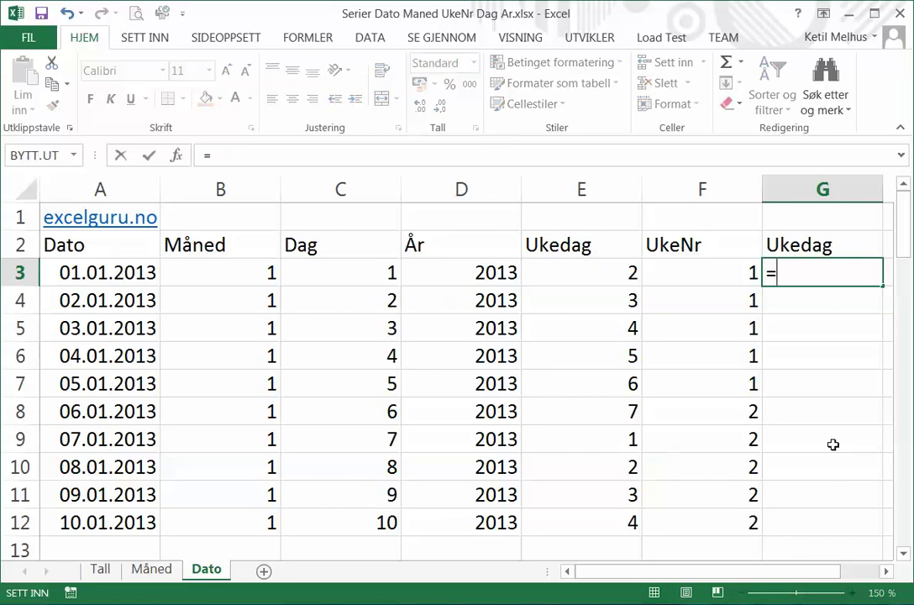
text(tekst)
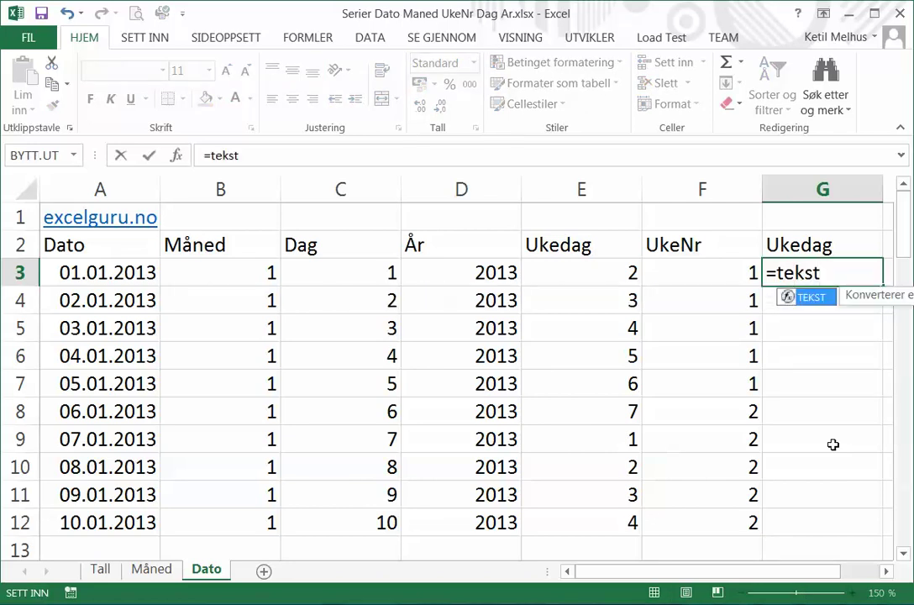
text(()
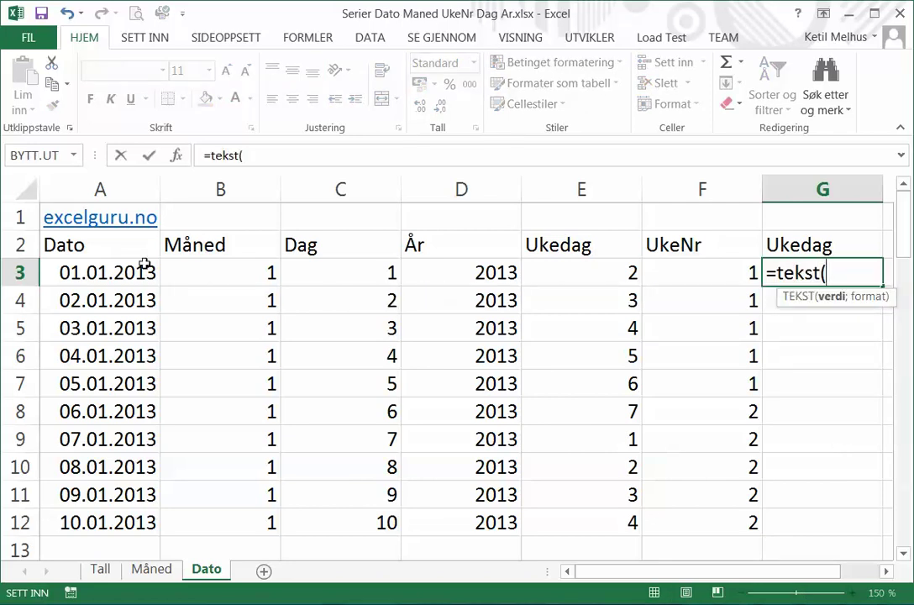
click(122, 277)
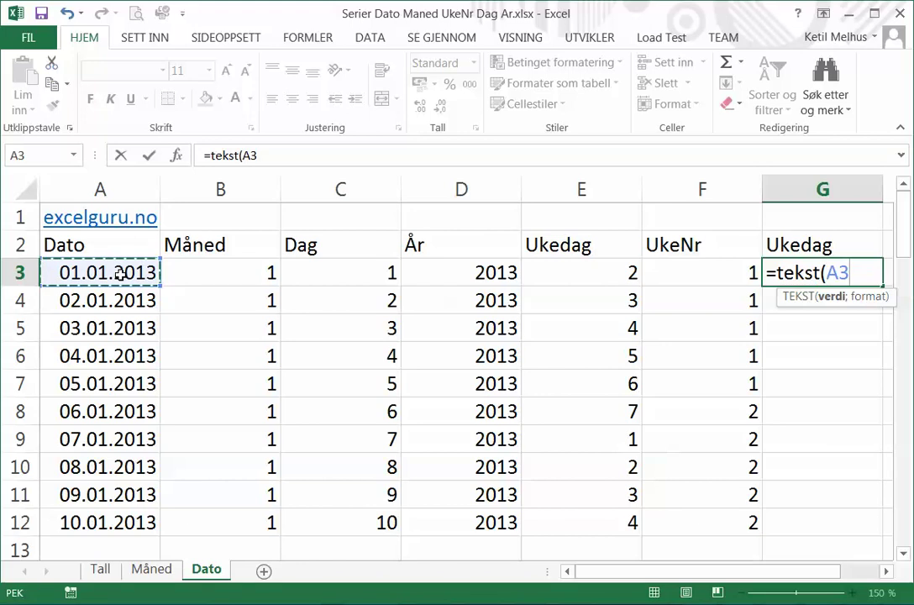
text(;")
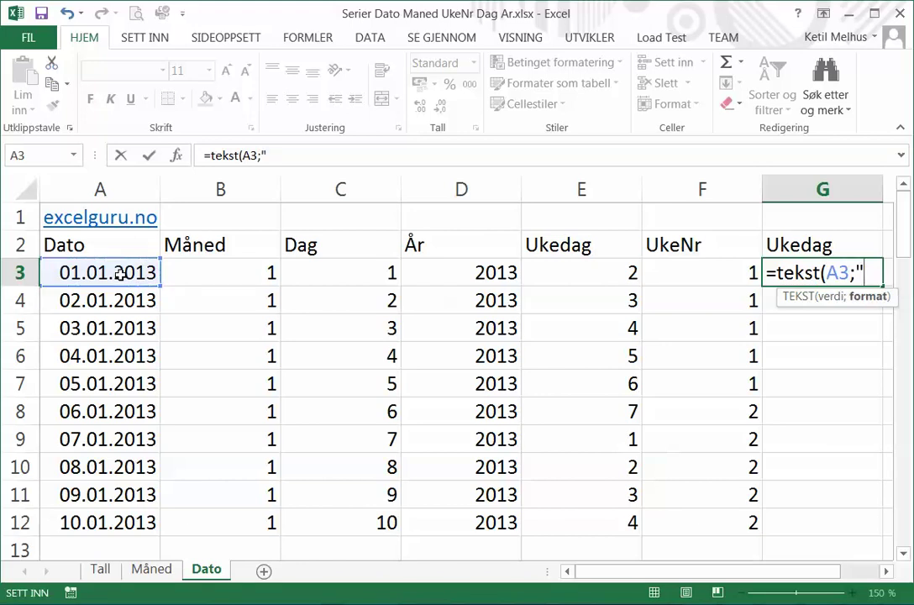
text(dddd)
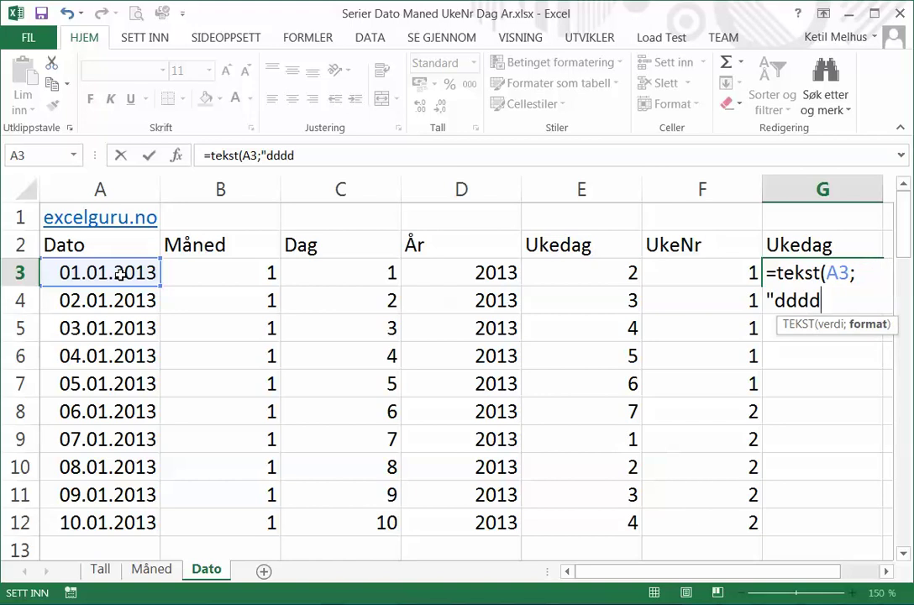
text("))
key(Return)
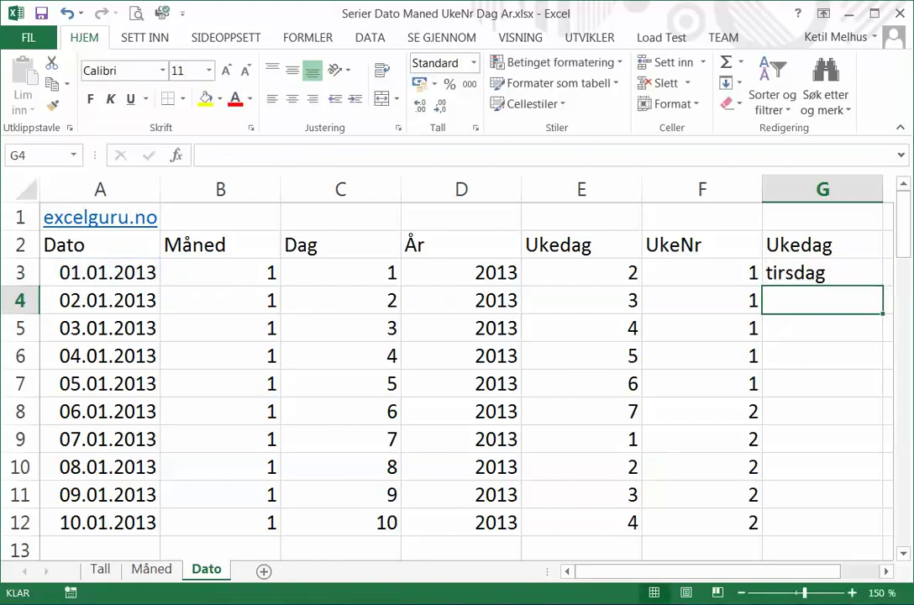
click(820, 272)
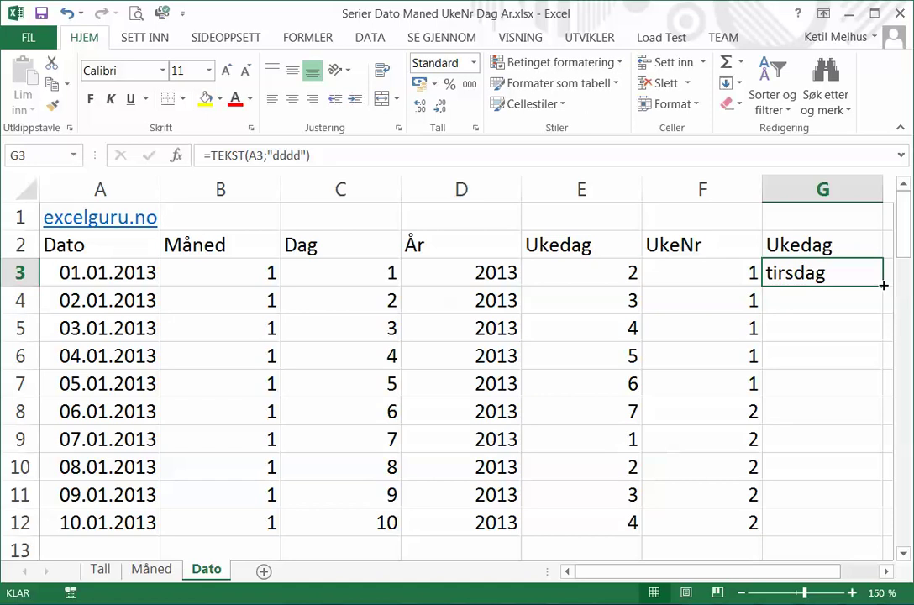
double_click(883, 286)
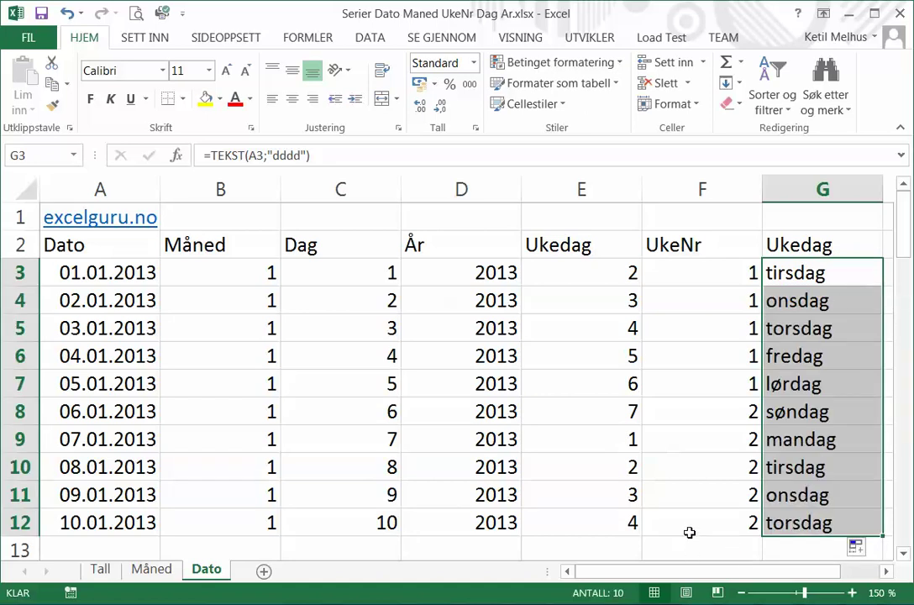
click(829, 269)
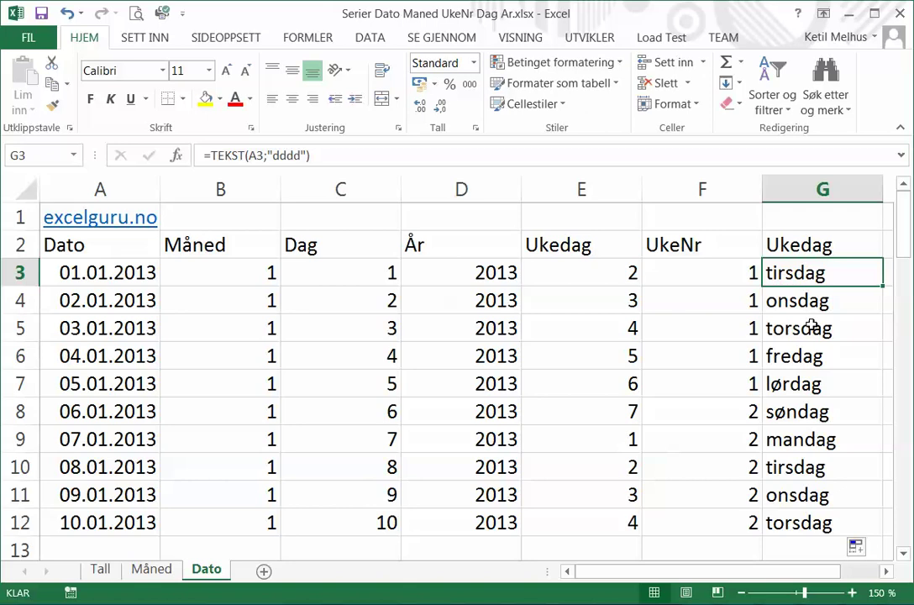
Change G3 to =TEKST(A3;"ddd") and fill it down to G12, showing abbreviated weekday names.
key(F2)
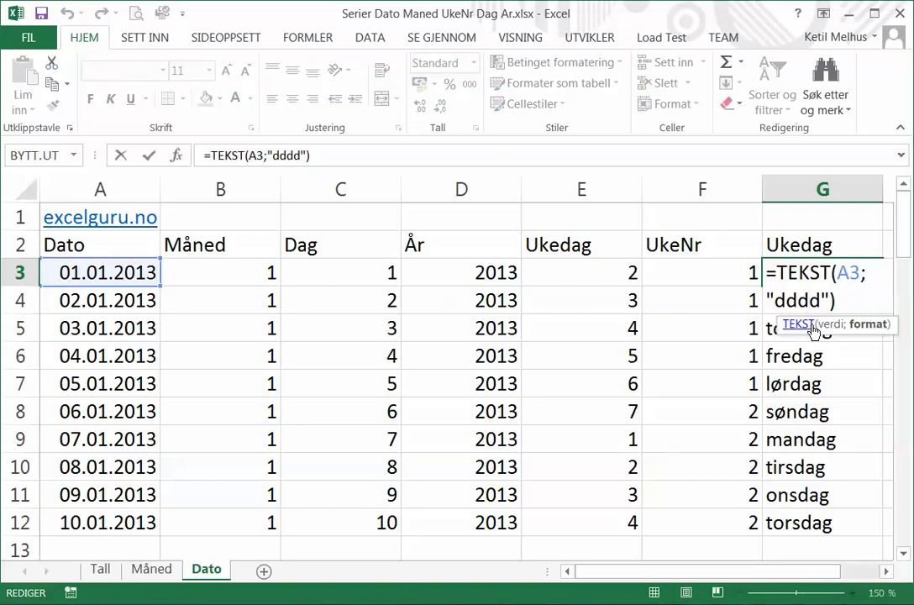
key(Delete)
key(Return)
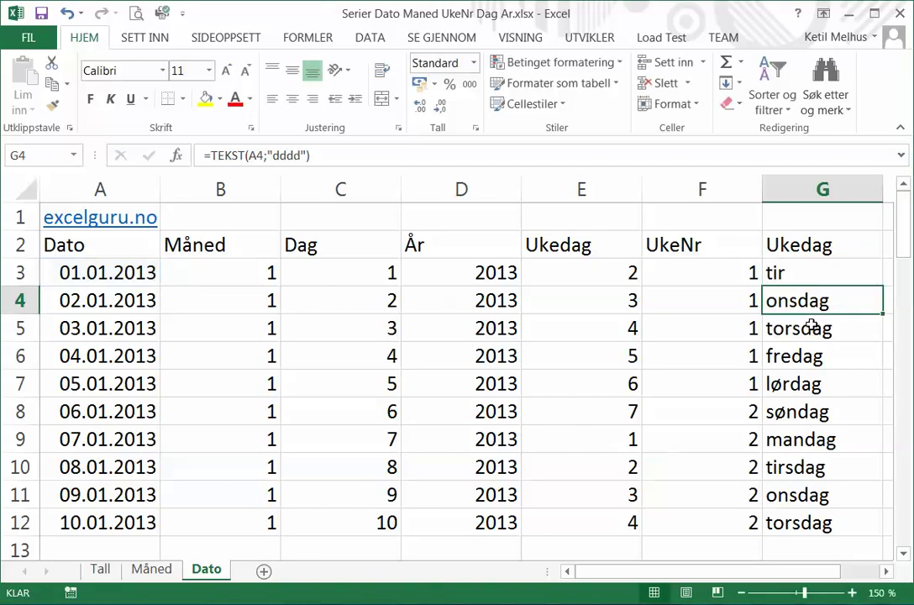
click(830, 269)
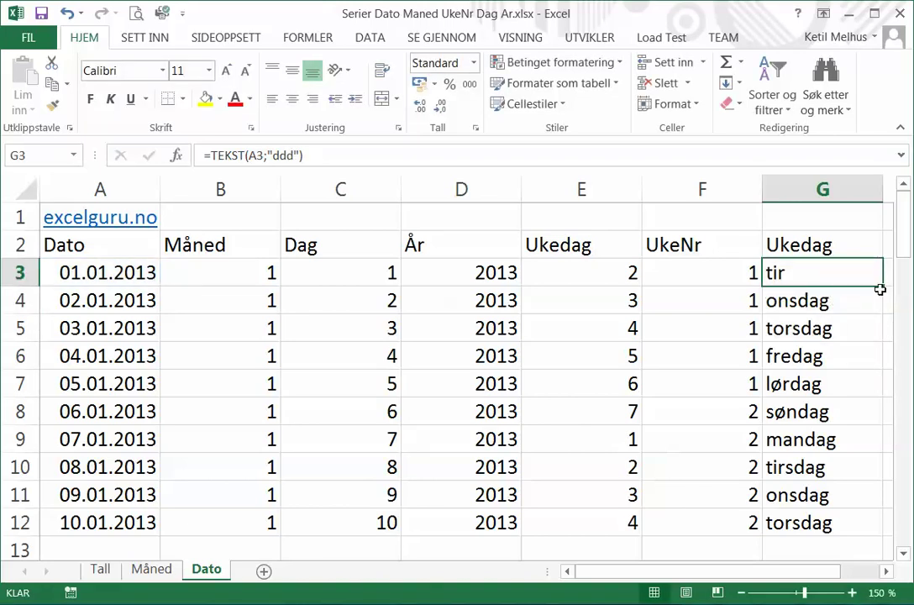
double_click(882, 287)
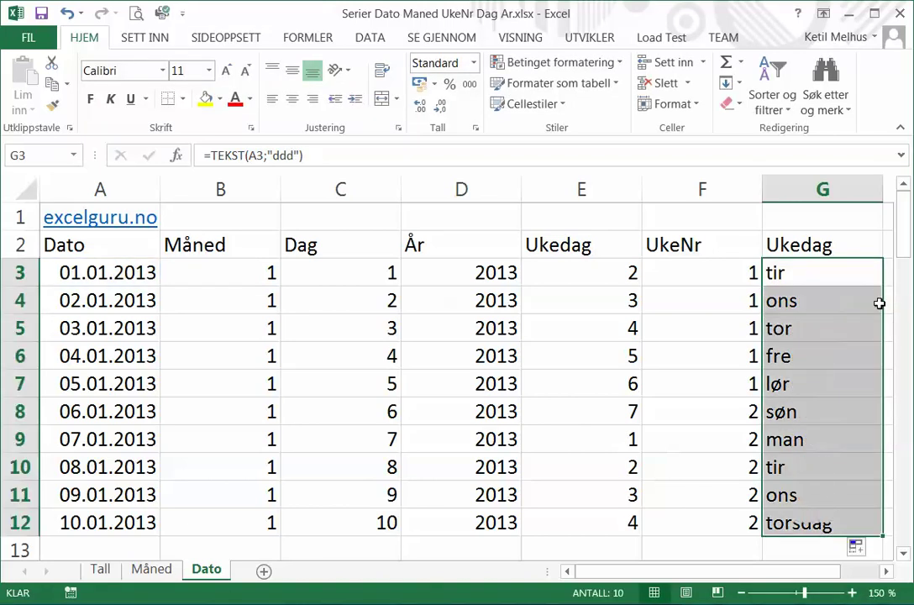
click(707, 553)
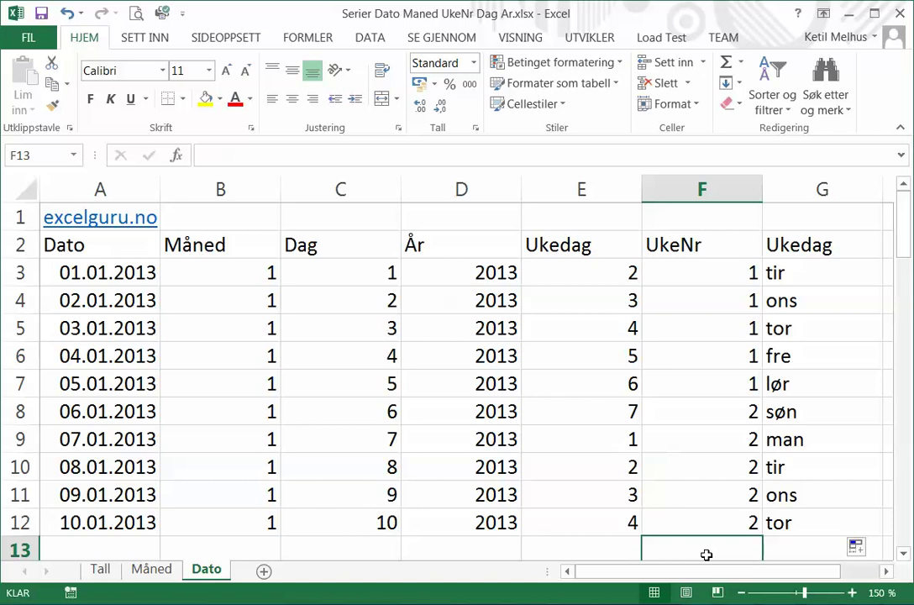